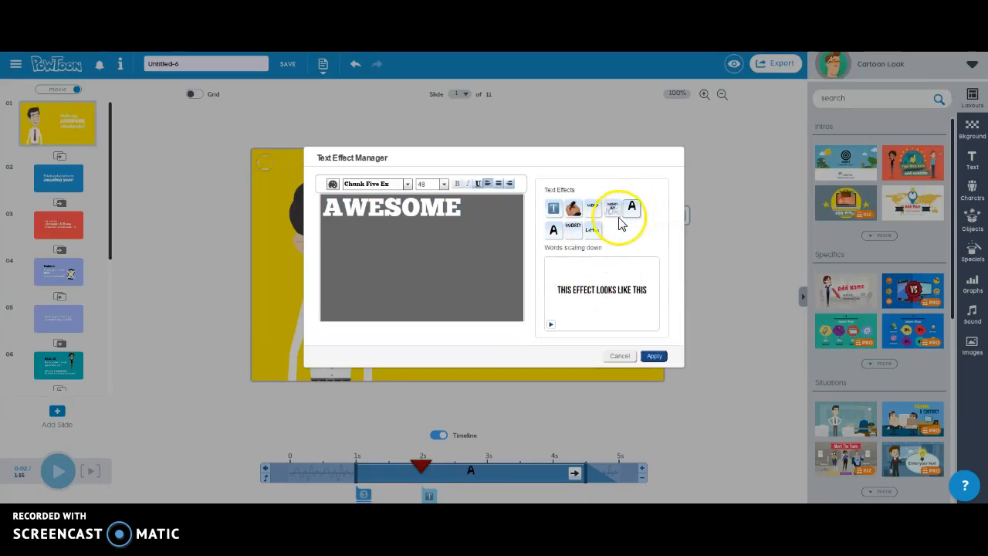
Step: Cancel the Text Effect Manager without changes, returning to slide 1's 'Hello my AWESOME students!' heading
left_click(620, 357)
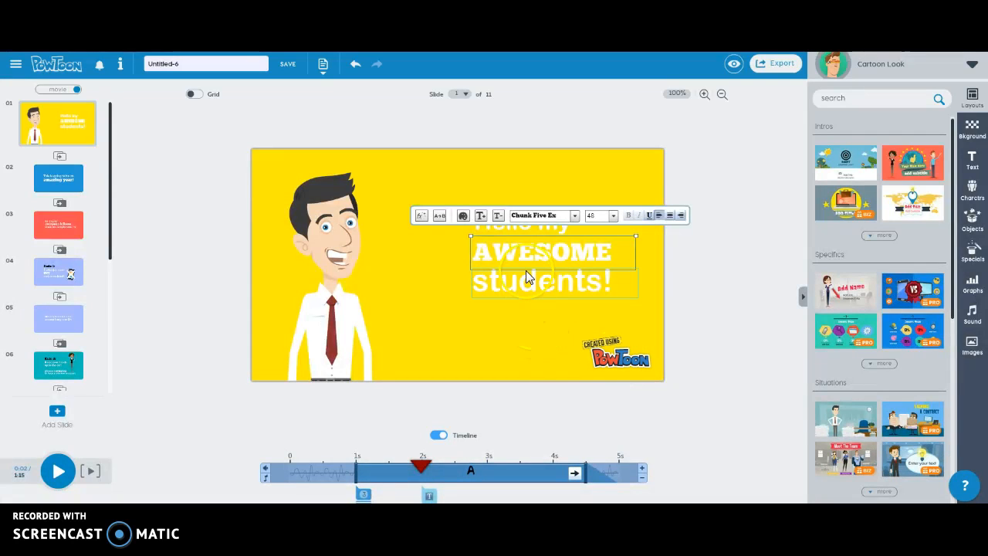
left_click(463, 218)
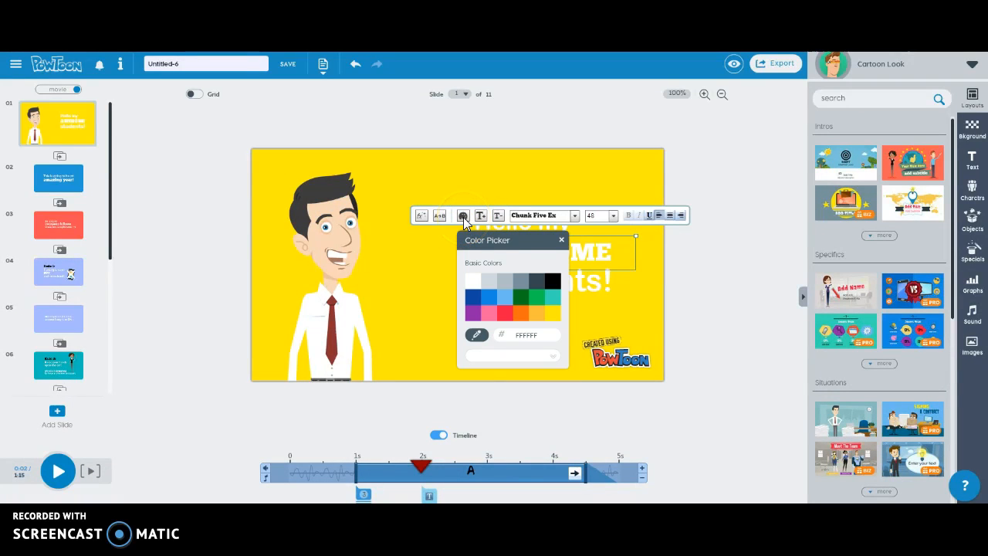
left_click(500, 219)
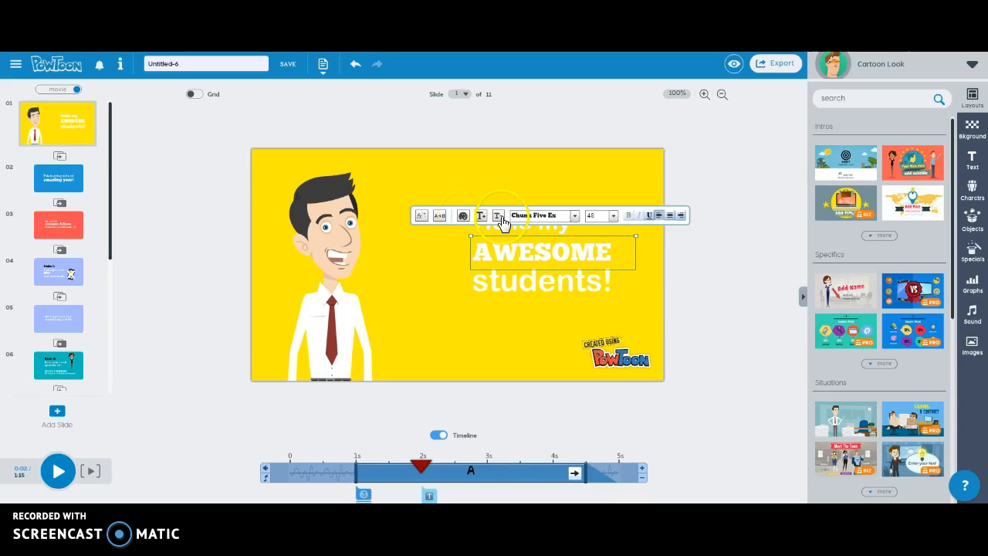
left_click(480, 218)
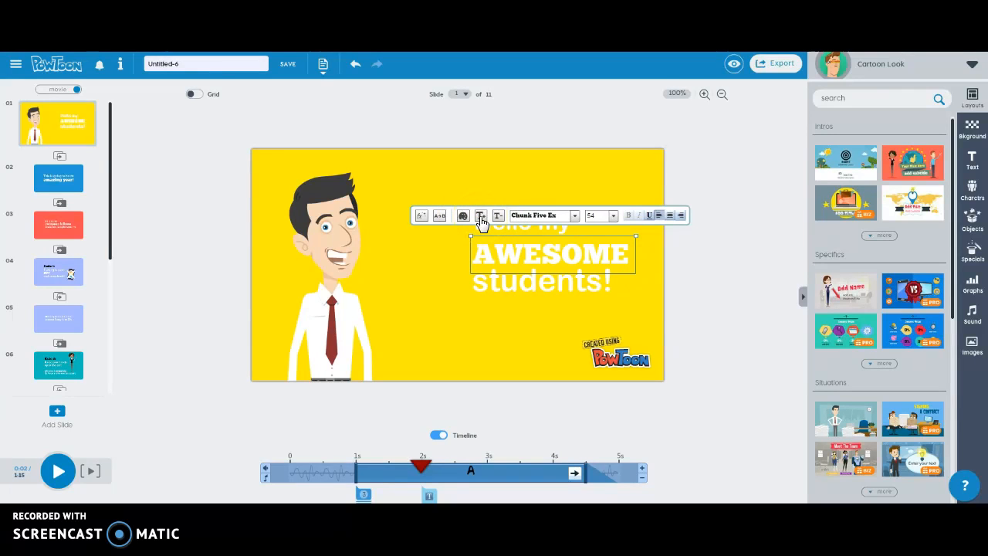
left_click(498, 220)
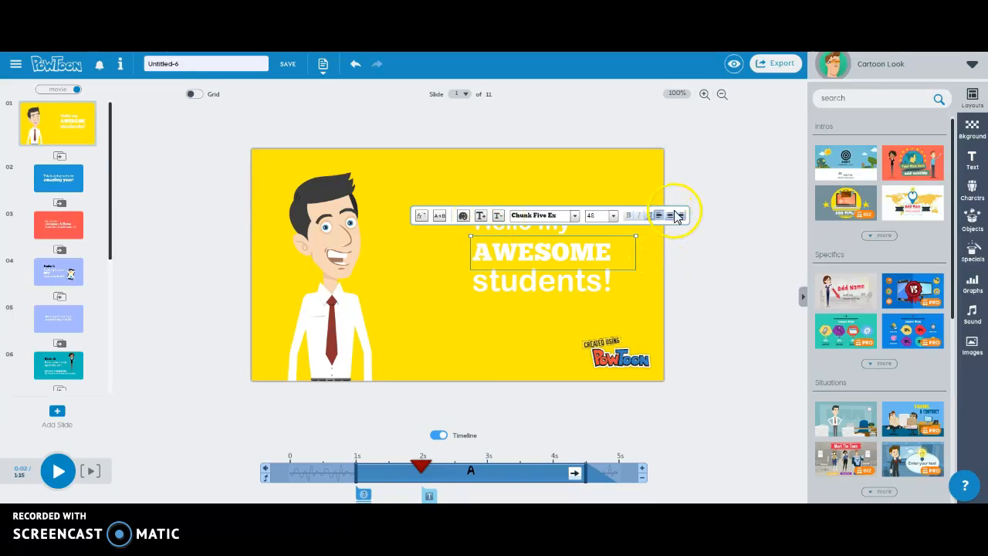
left_click(500, 327)
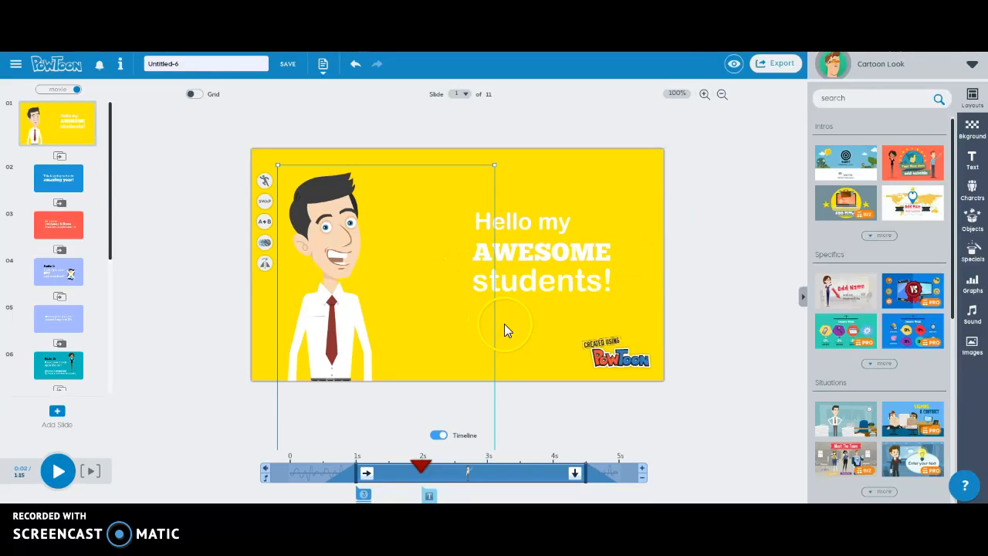
Step: Set the businessman's wave animation to Play in Loop, flip him, and drag him right
left_click(267, 244)
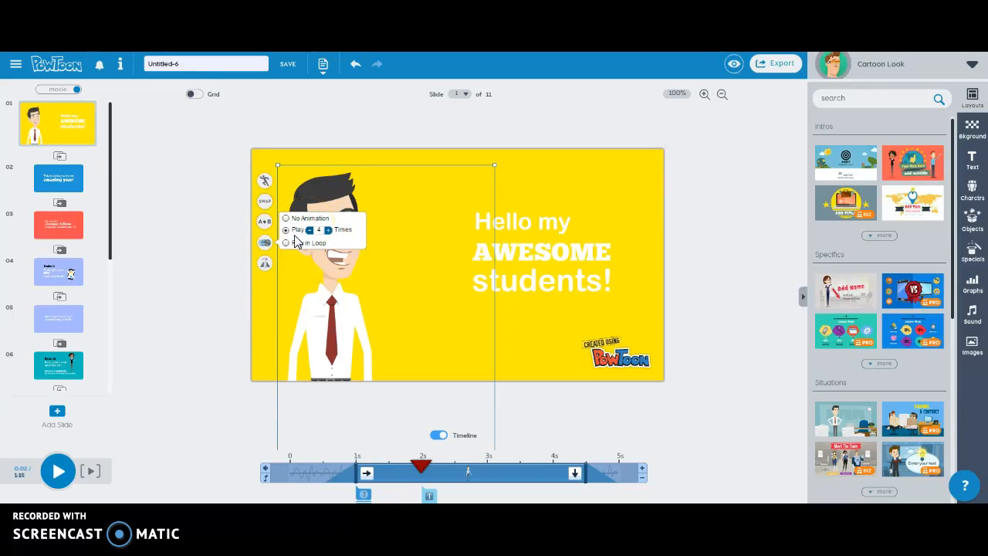
left_click(286, 244)
left_click(264, 266)
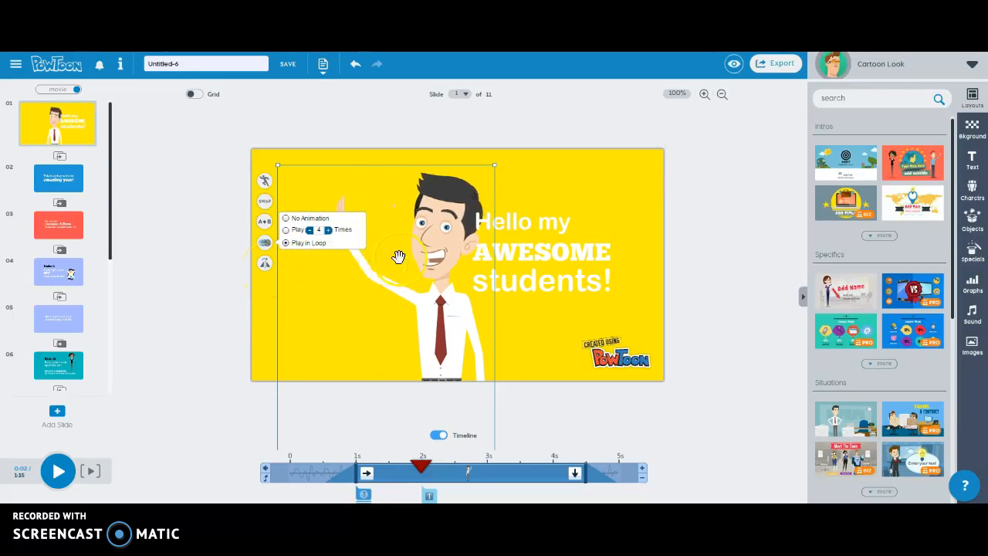
left_click_drag(440, 261, 333, 260)
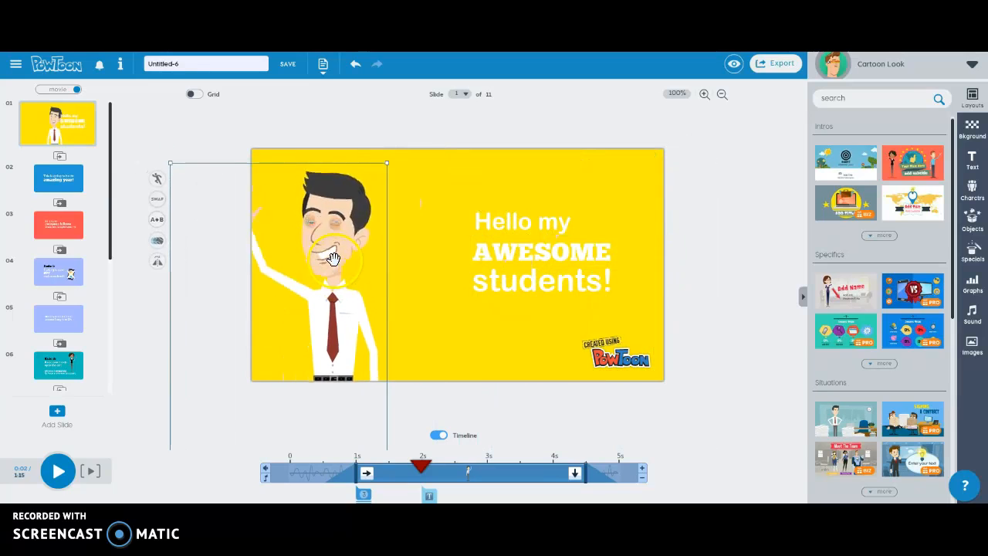
Step: Flip the teacher back, place him on the slide's left, and remove the trial A→B motion path
left_click(157, 264)
left_click_drag(312, 246, 423, 240)
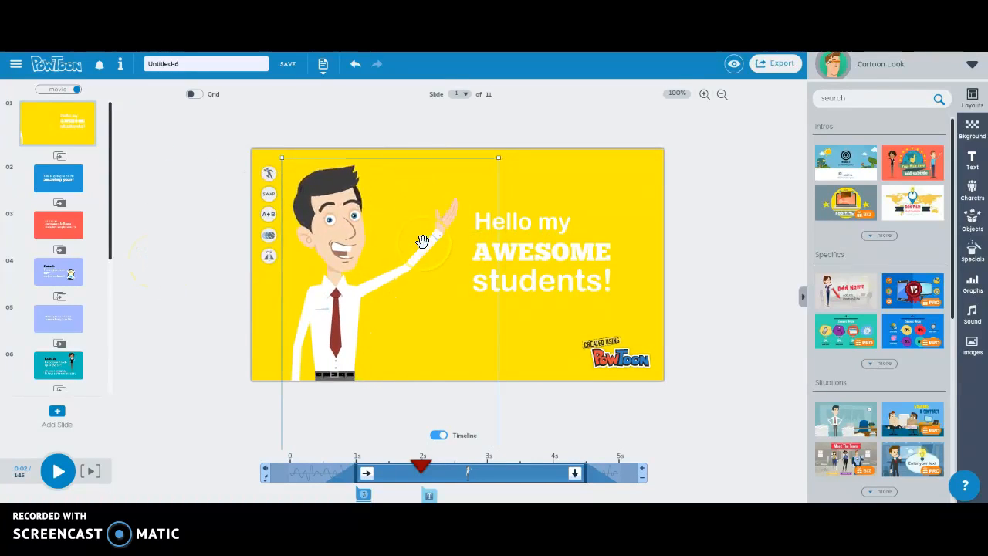
left_click(269, 217)
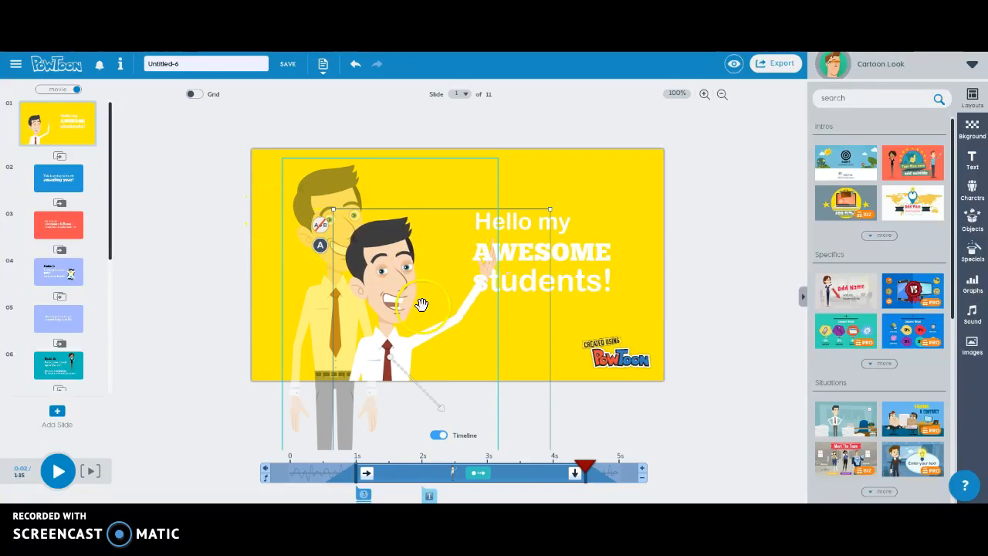
left_click_drag(421, 285, 607, 257)
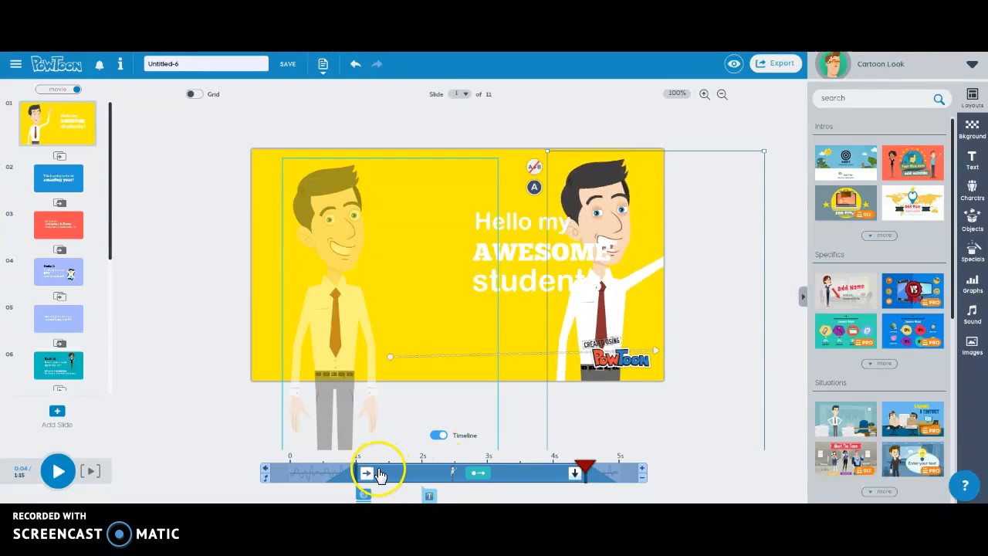
left_click(538, 171)
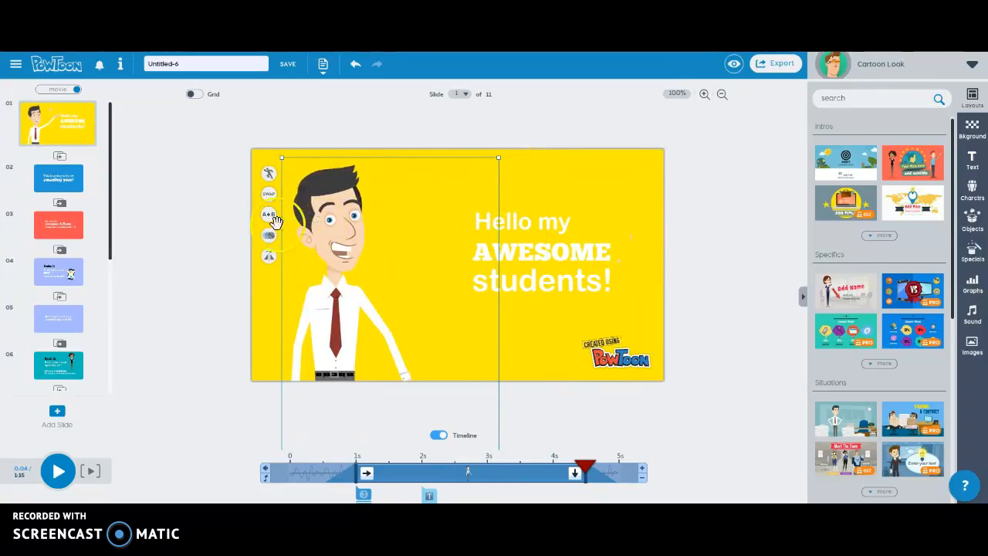
Step: Apply the Toon transition after slide 1, then open slide 2 for editing
left_click(67, 159)
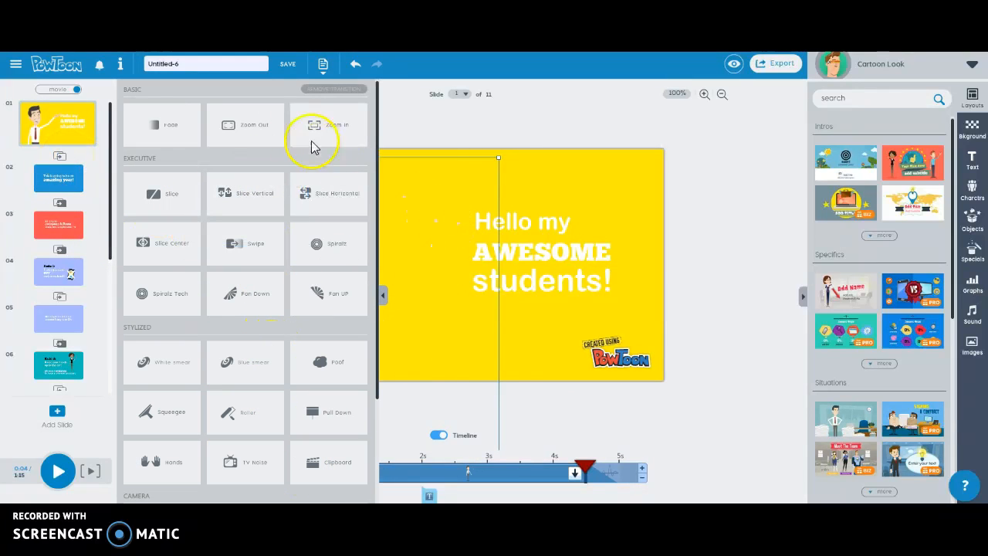
left_click(305, 364)
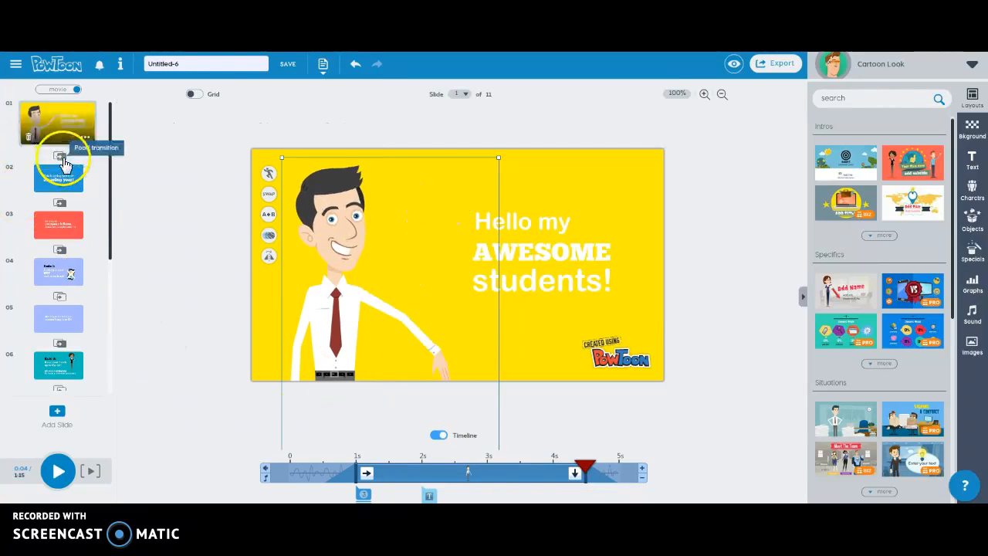
left_click(61, 190)
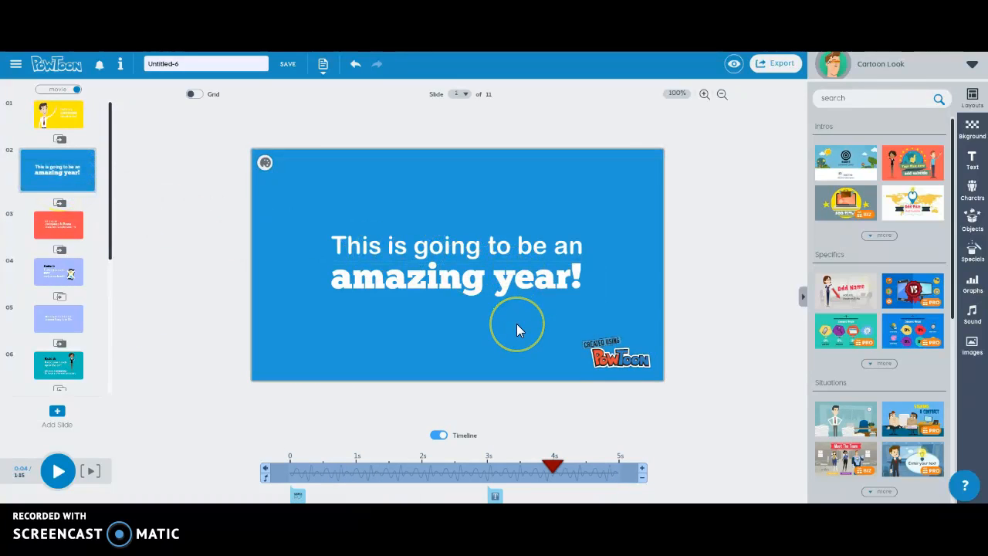
Step: Add the pink flower from an Objects search for 'flower', tilt it, and place it left of the text
left_click(973, 221)
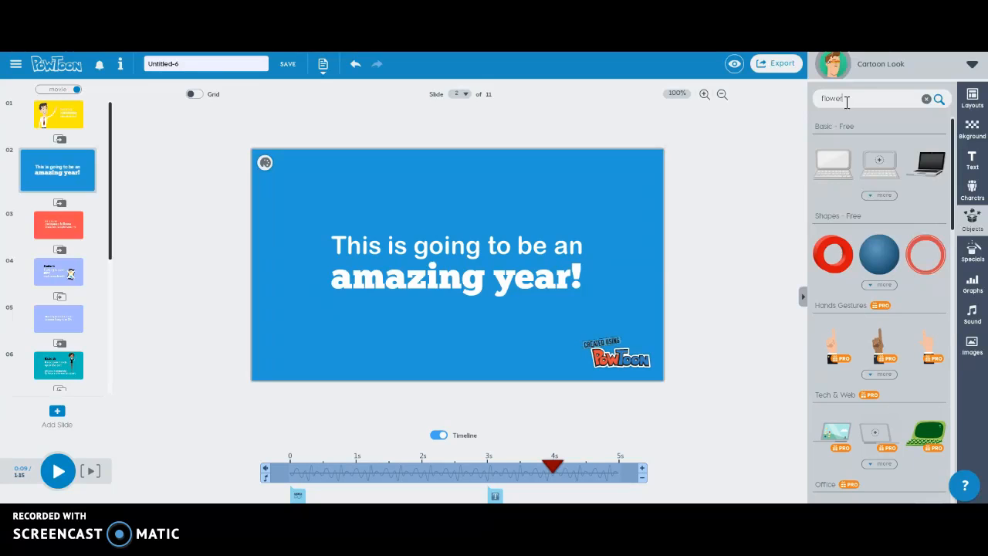
left_click(938, 100)
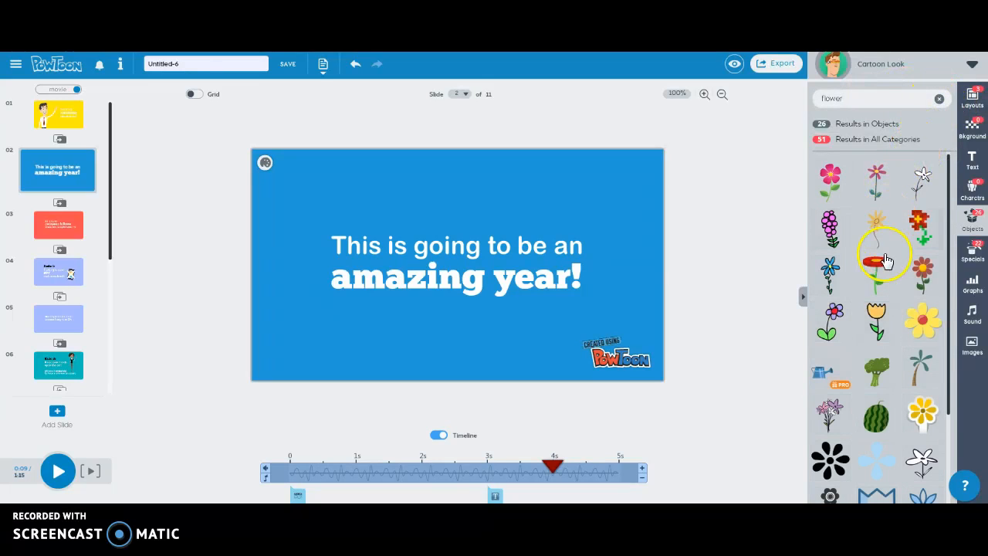
scroll(896, 397, "down", 1)
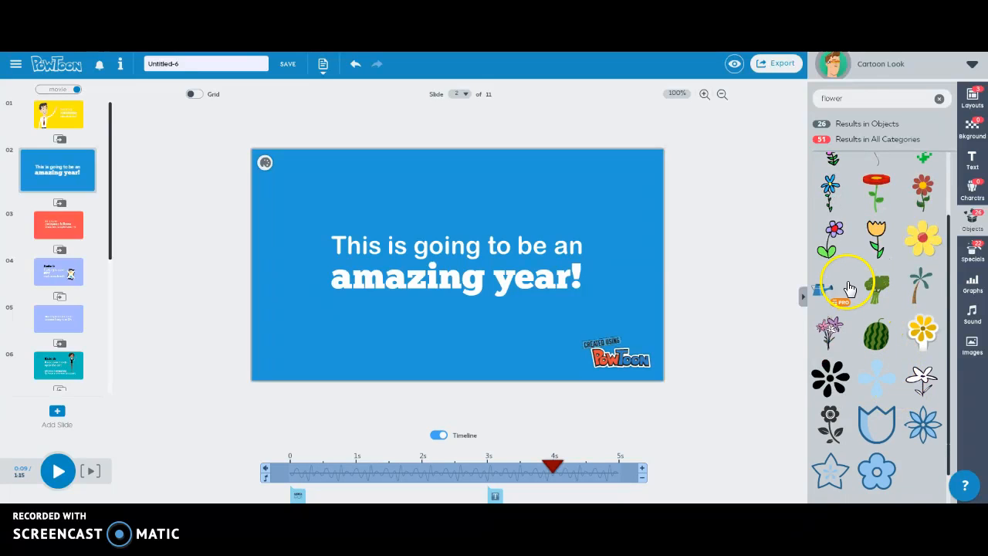
scroll(877, 274, "up", 1)
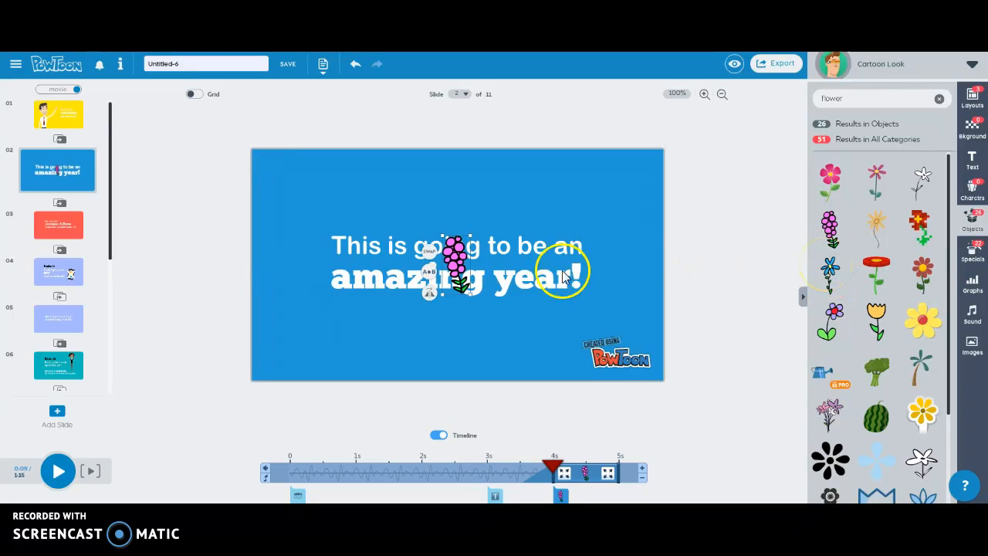
left_click_drag(455, 262, 310, 194)
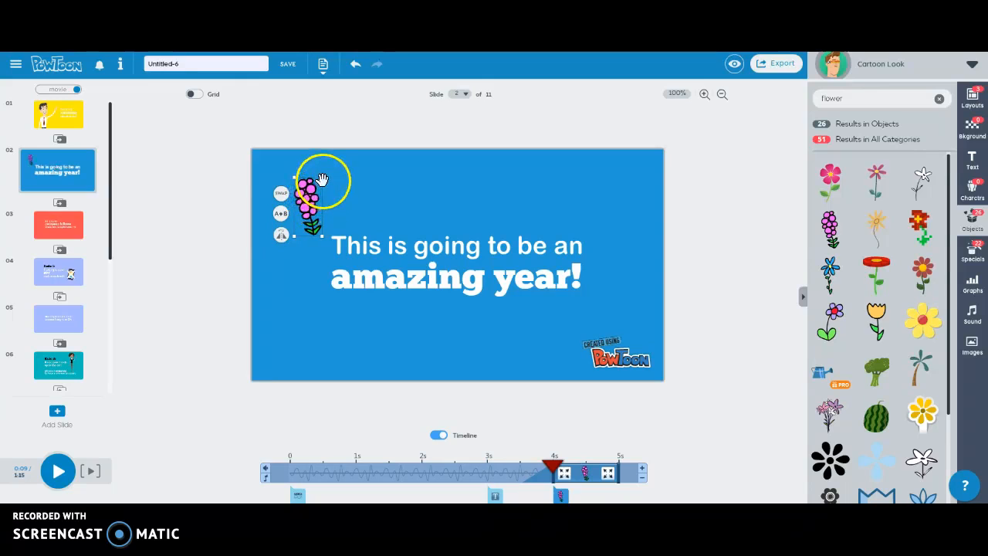
mouse_move(324, 177)
left_mouse_down()
mouse_move(351, 199)
mouse_move(348, 170)
mouse_move(335, 161)
left_mouse_up()
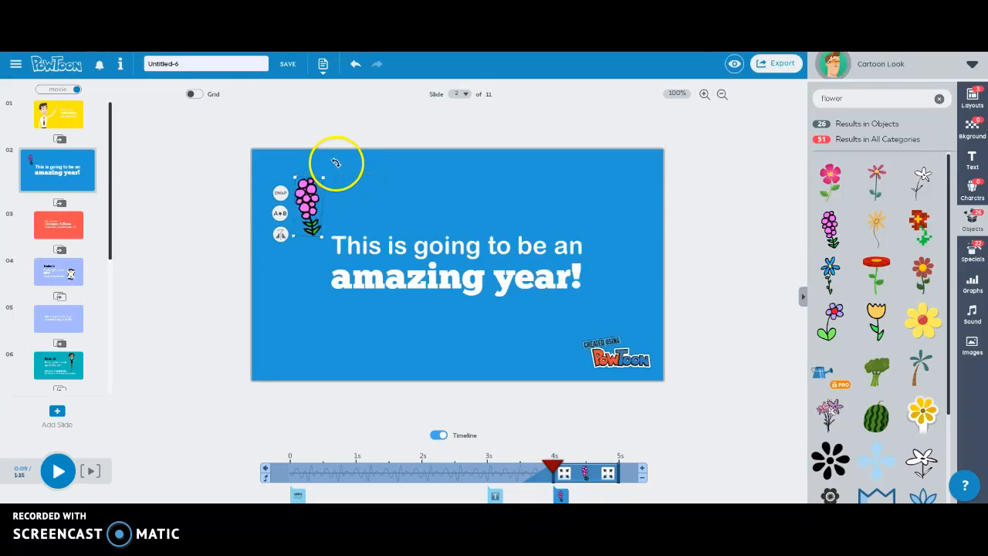
left_click_drag(310, 201, 306, 284)
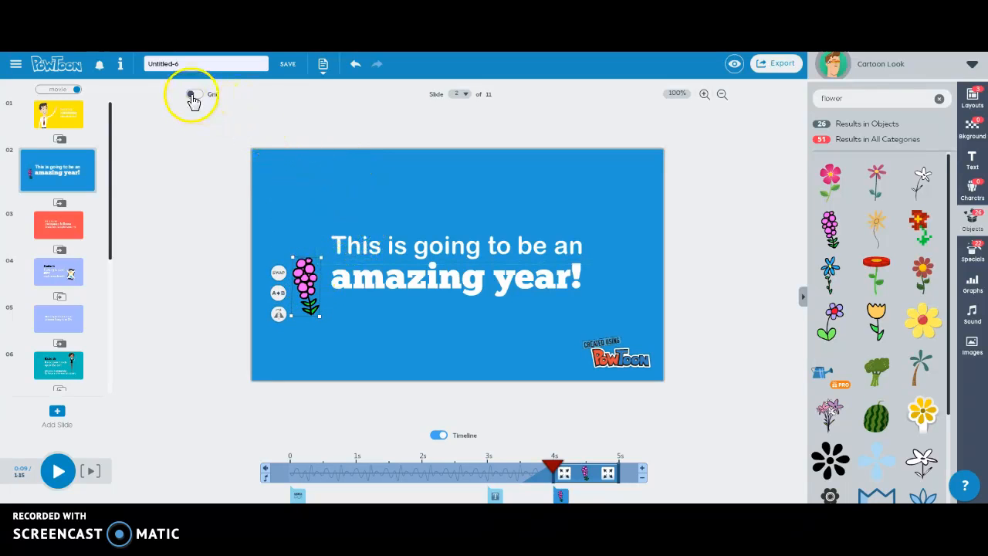
Step: Centre the pink flower beneath 'amazing year!', deselect it, and turn the alignment grid off
left_click_drag(303, 284, 472, 302)
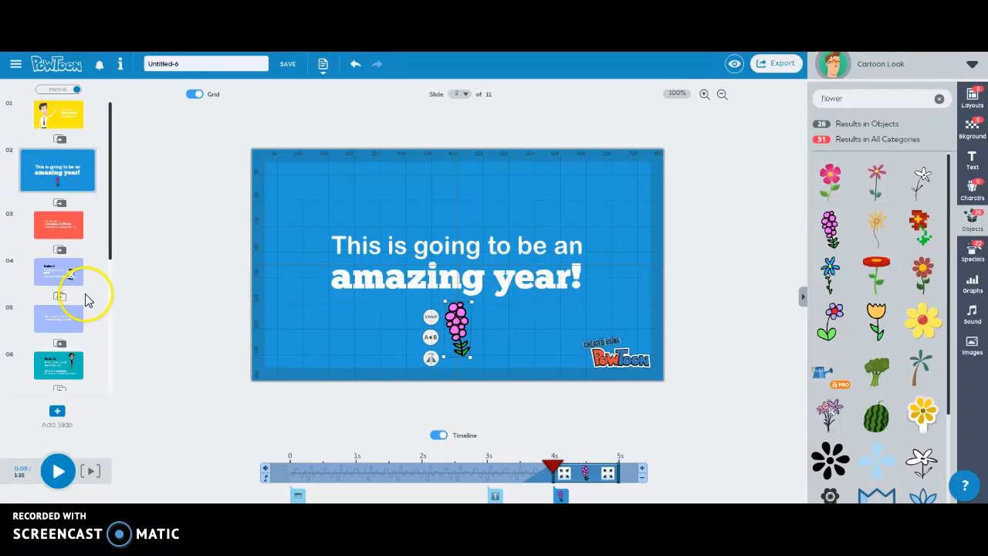
left_click(205, 303)
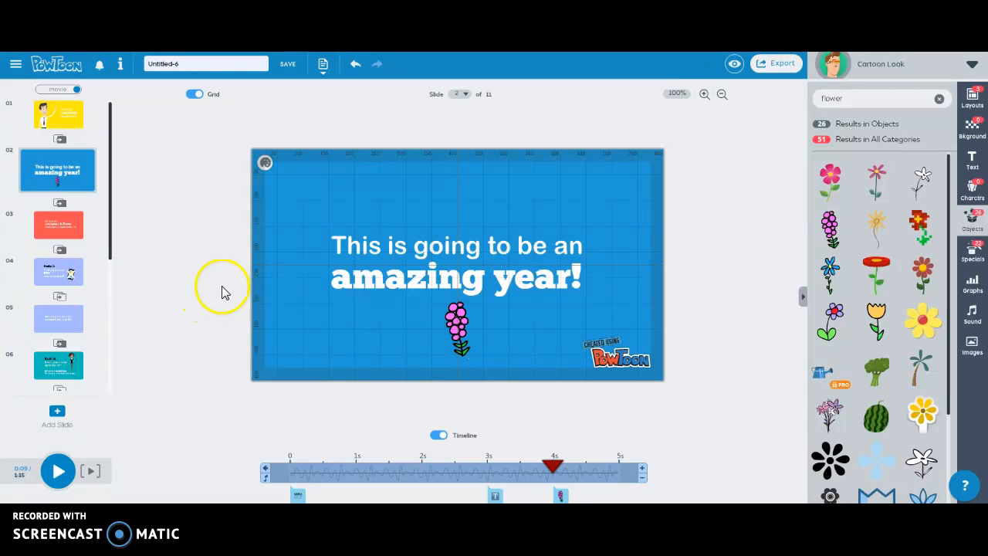
left_click(197, 96)
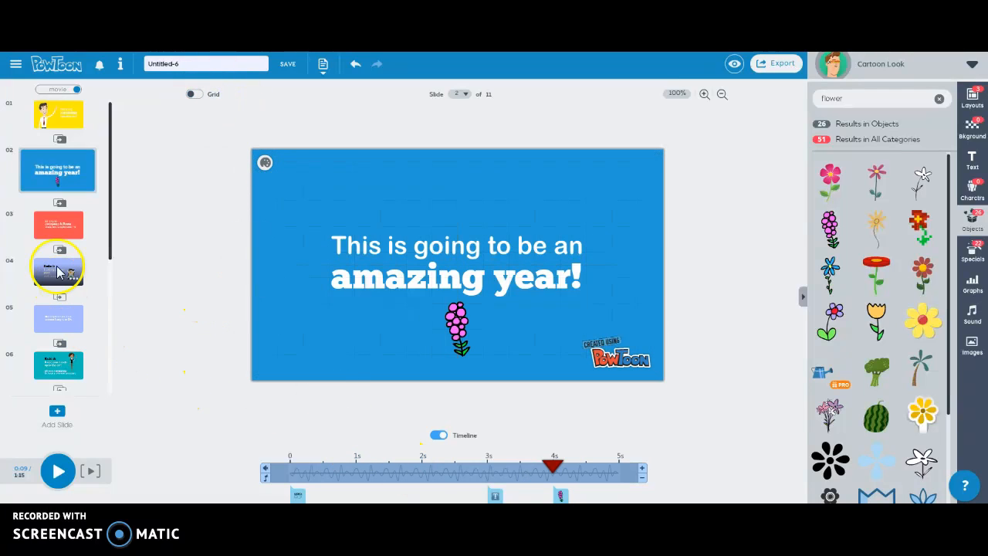
left_click(61, 204)
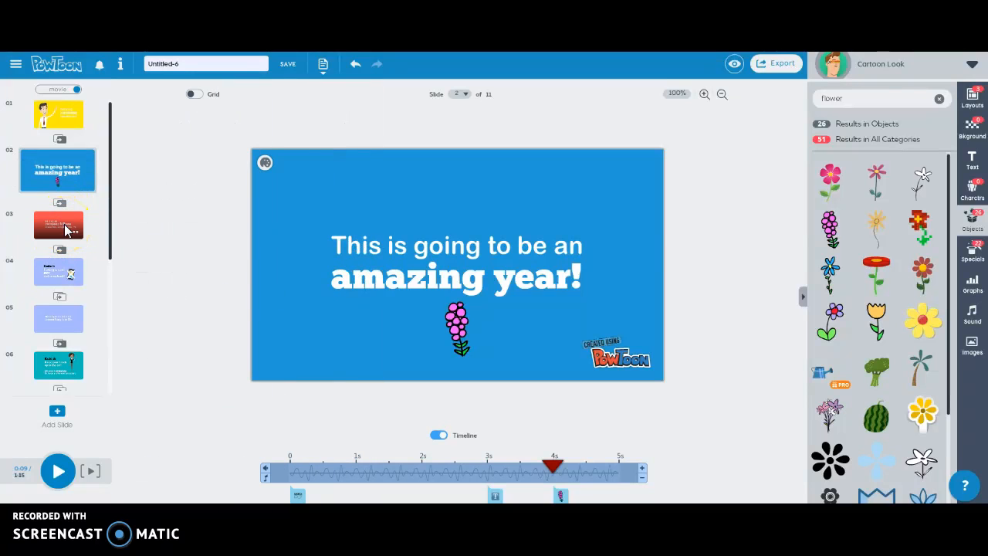
Step: Open slide 3 and browse the 22 flower results in the Specials library
left_click(48, 225)
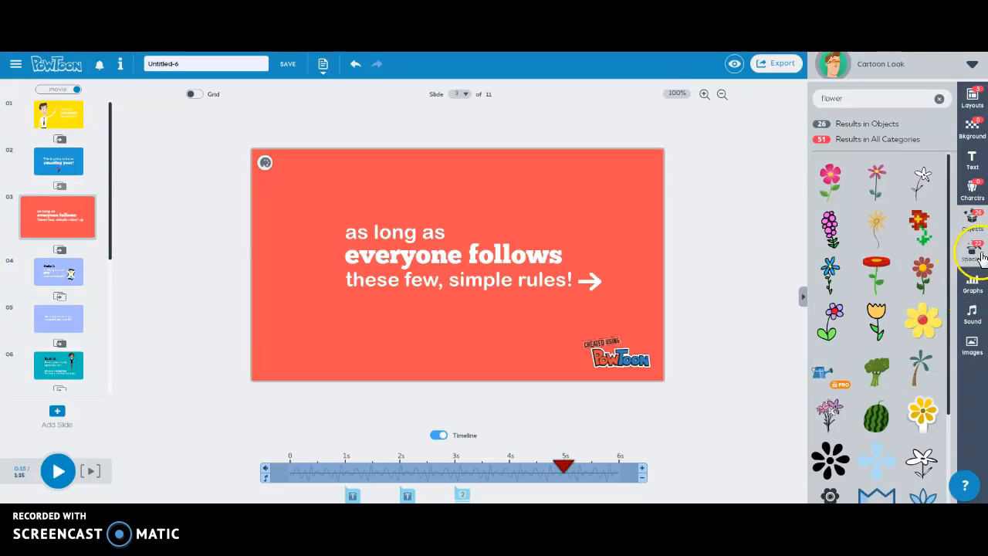
left_click(982, 257)
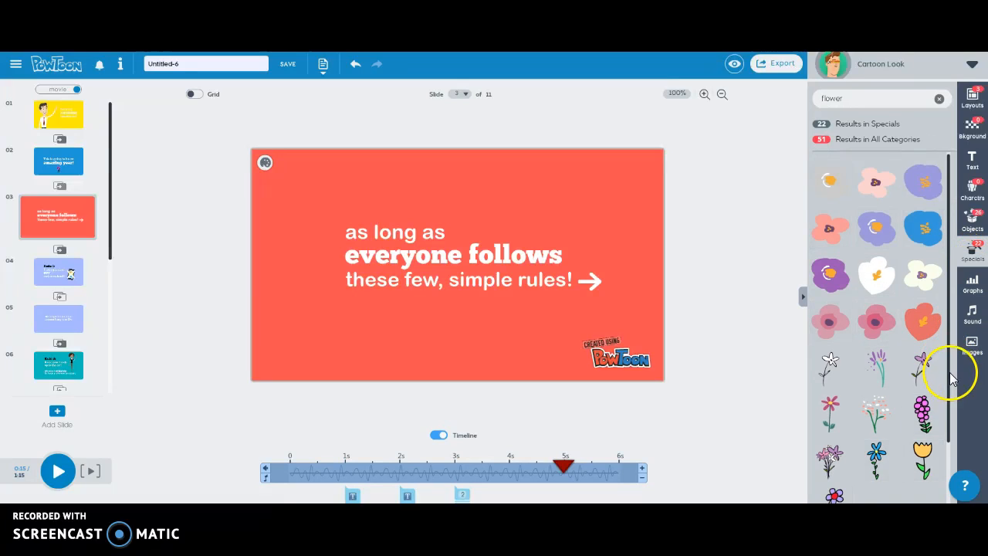
scroll(946, 386, "down", 1)
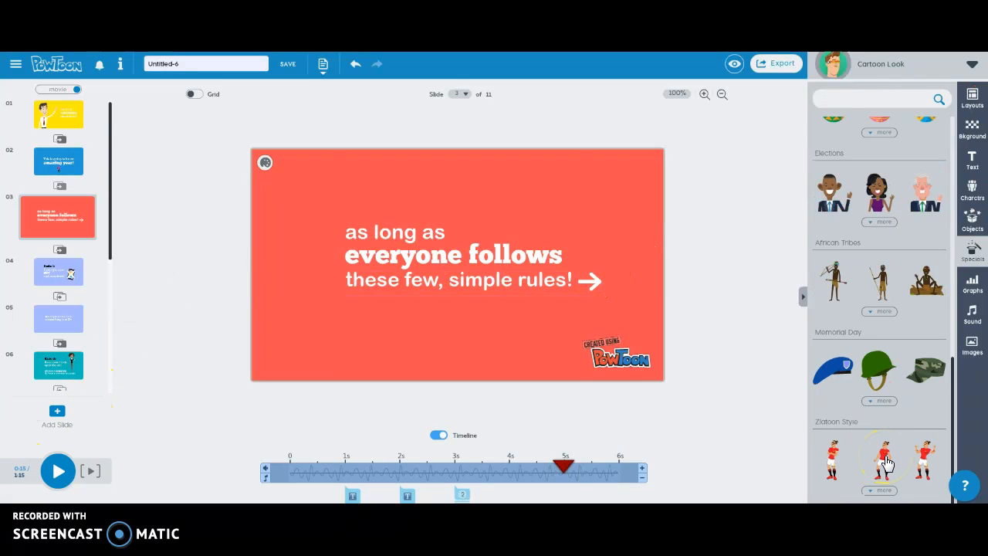
Step: Add the Zlatoon soccer player at the slide's right and cut his animation from 4 plays to 1
left_click(885, 462)
left_click_drag(487, 279, 600, 244)
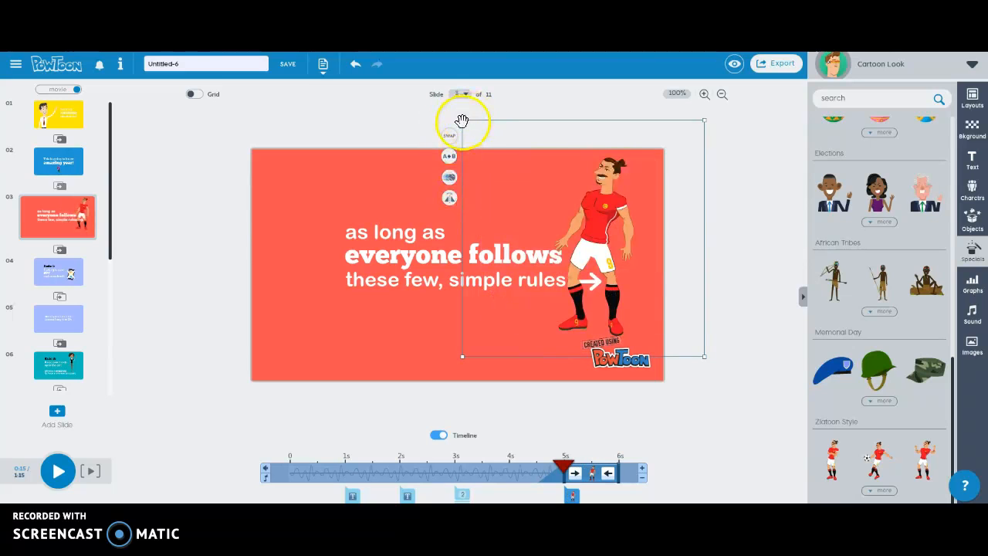
left_click(450, 177)
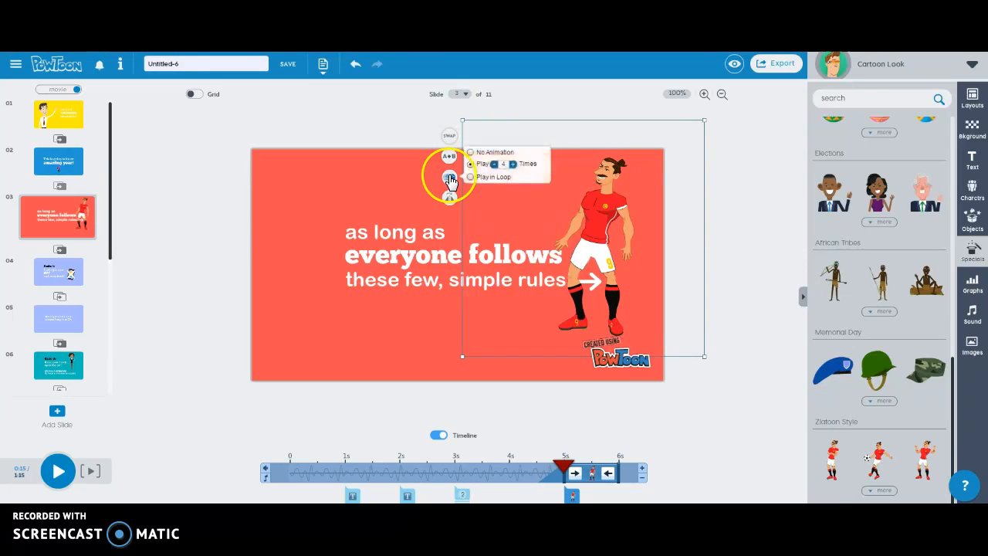
left_click(494, 164)
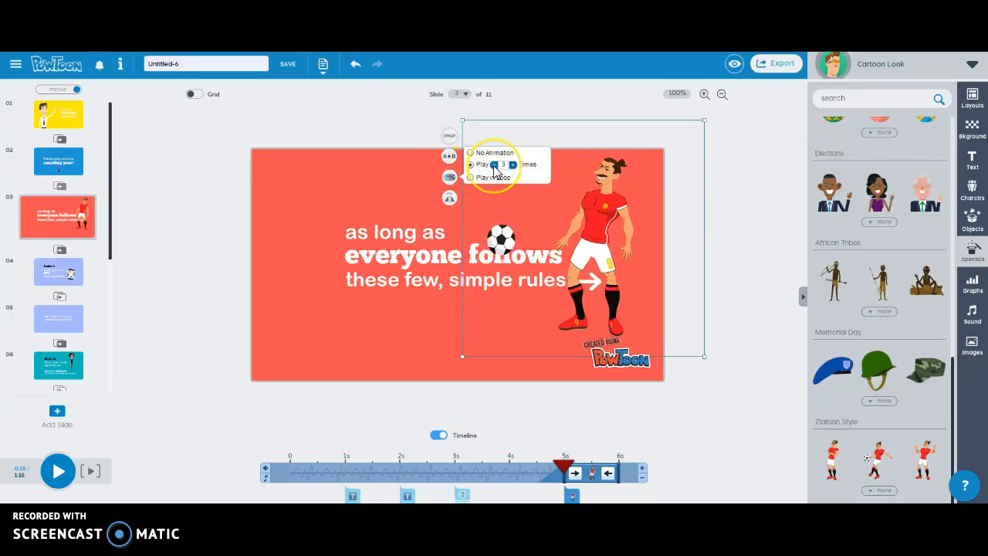
left_click(494, 165)
left_click(494, 164)
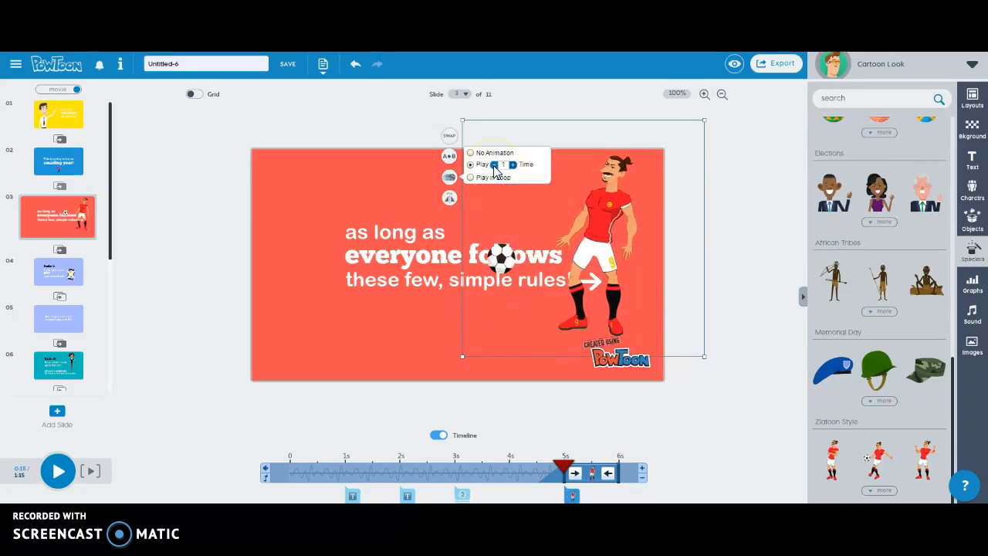
left_click(374, 341)
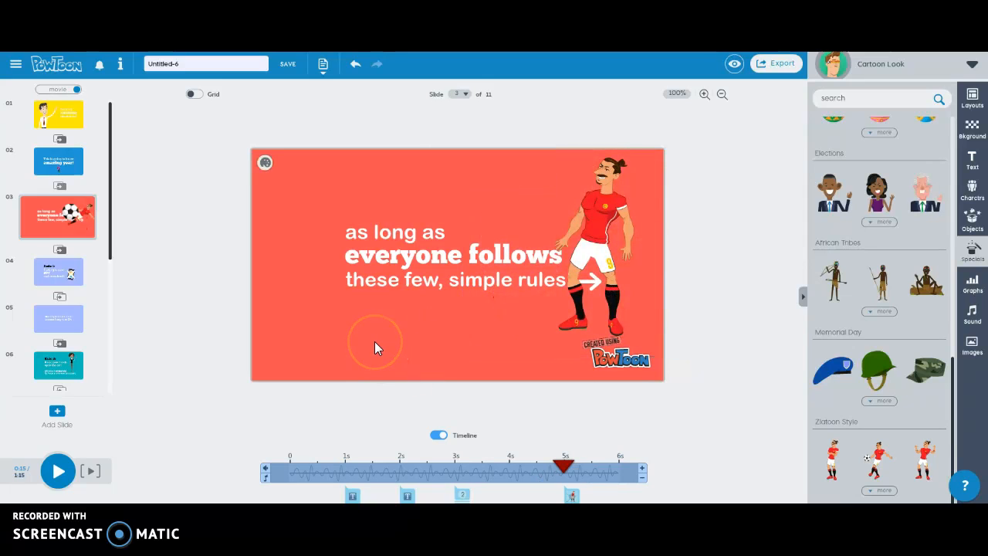
Step: On slide 5, change 'Ok' to 'OK' in the cellphone rule text
left_click(66, 272)
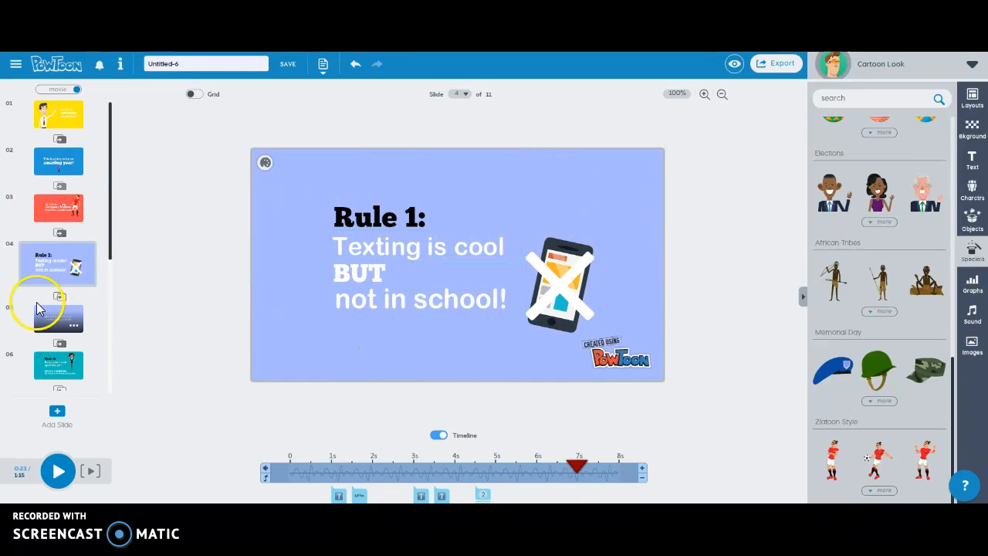
left_click(48, 327)
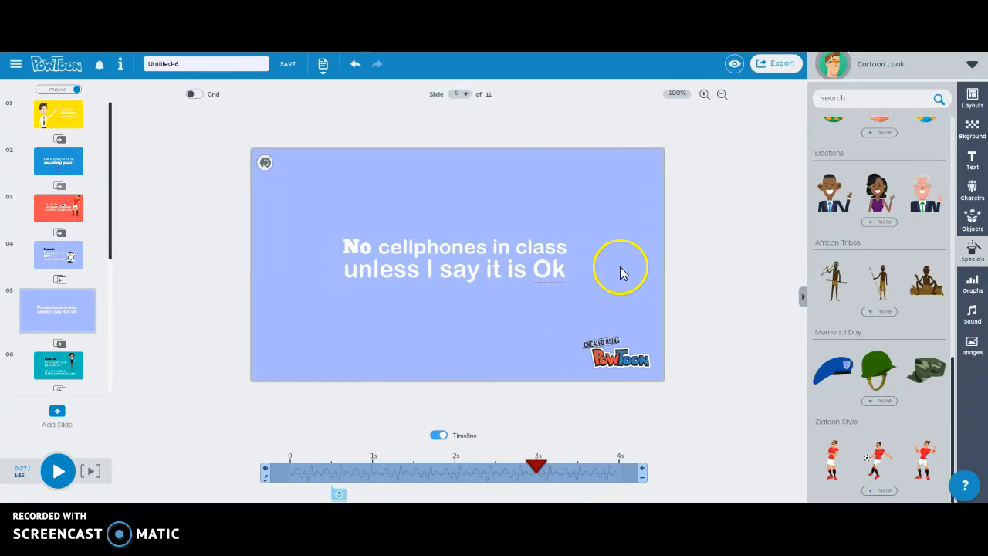
left_click(568, 274)
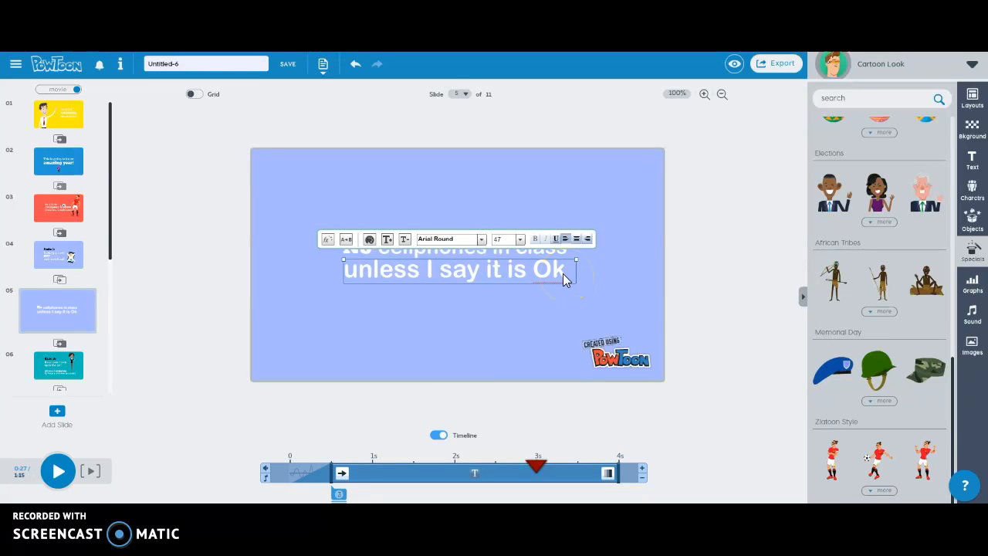
key("BackSpace")
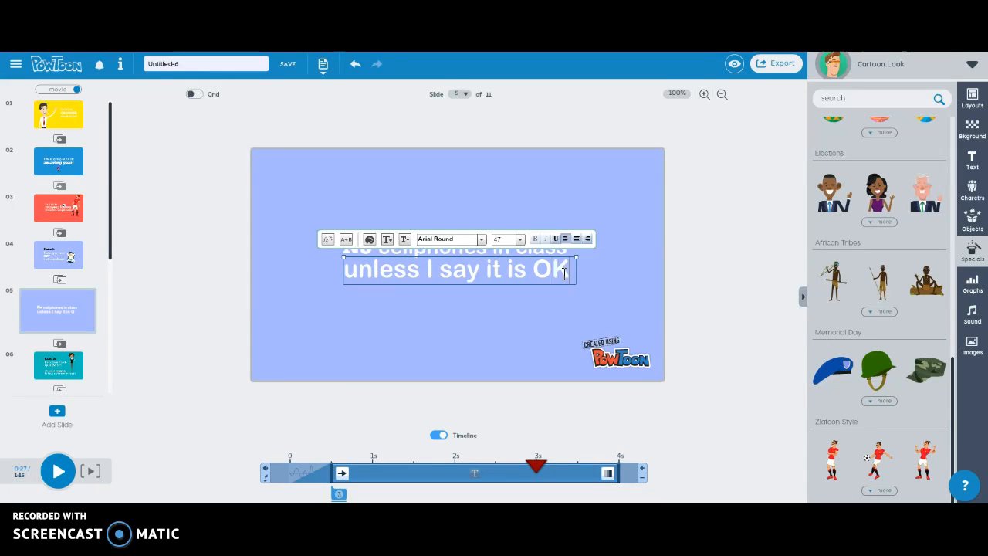
left_click(546, 328)
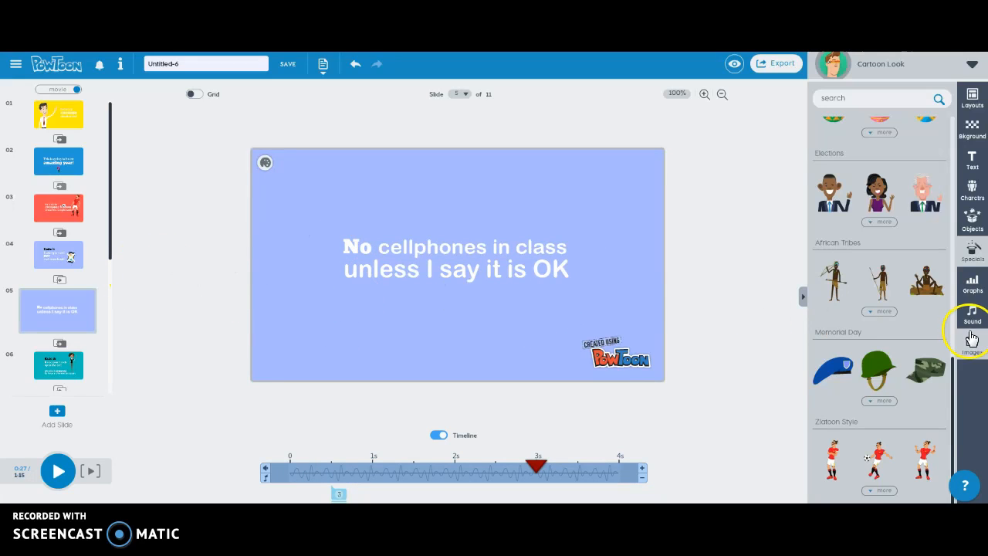
Step: Change slide 5's background colour to dark blue (0E47A1)
left_click(265, 164)
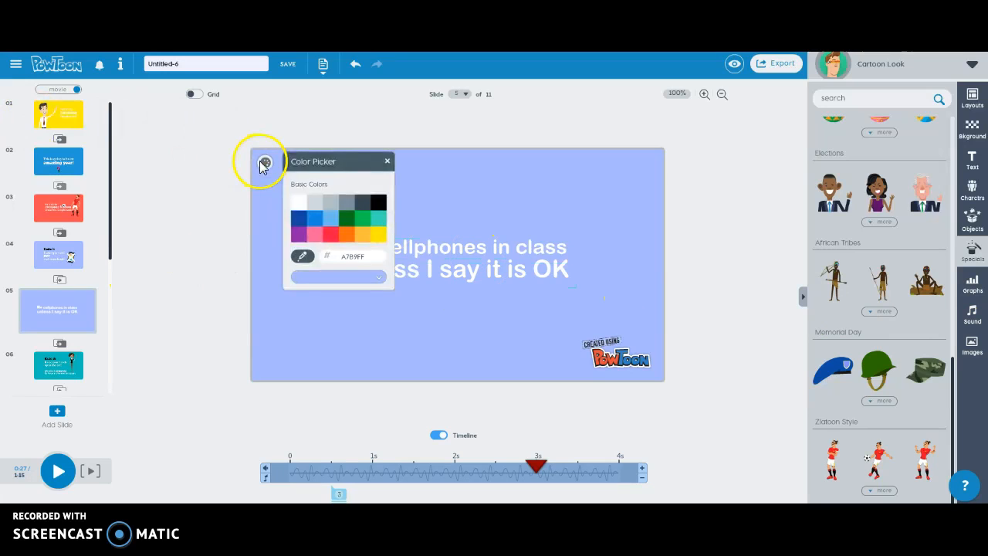
left_click(299, 219)
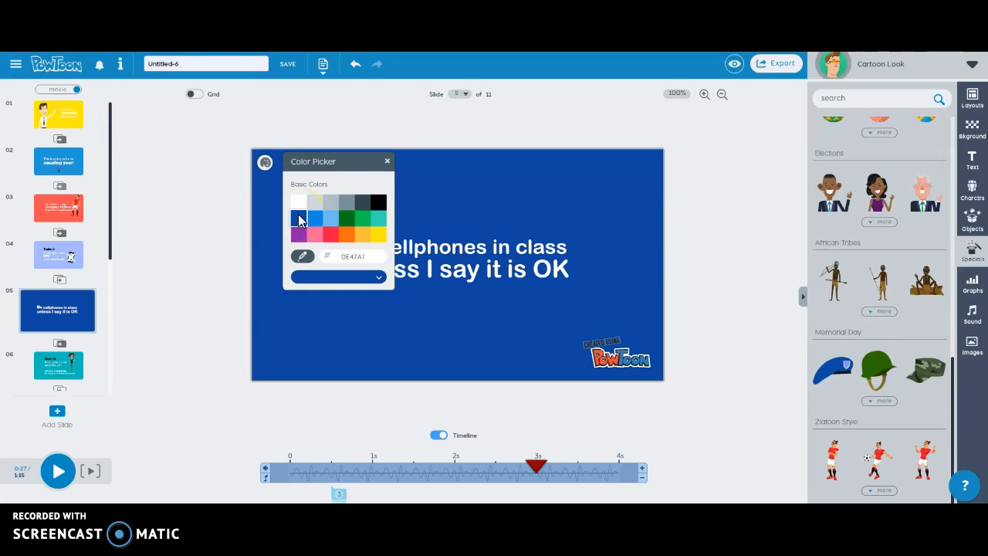
left_click(601, 264)
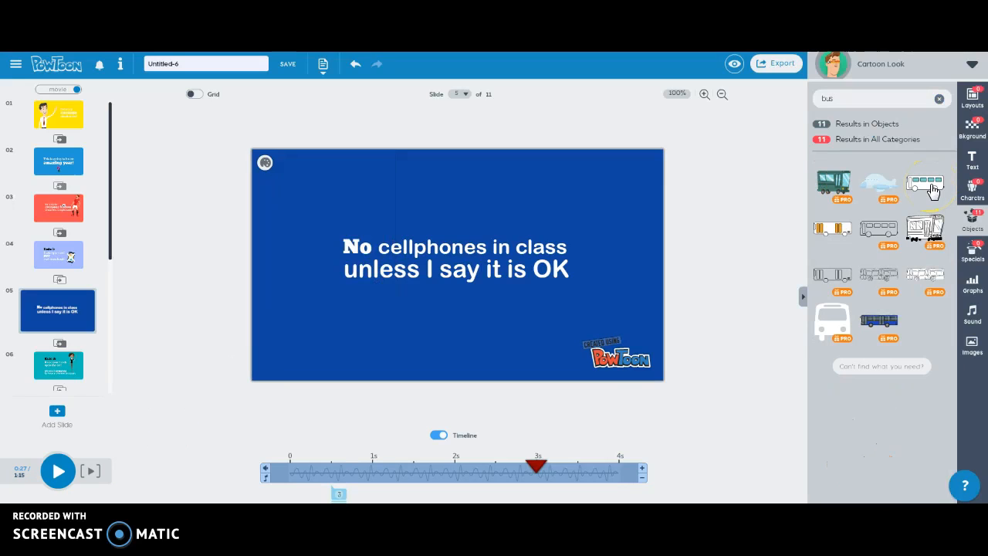
Step: Add the white bus to slide 5, sized above the cellphone rule and timed slightly earlier
left_click(932, 189)
left_click_drag(452, 261, 452, 185)
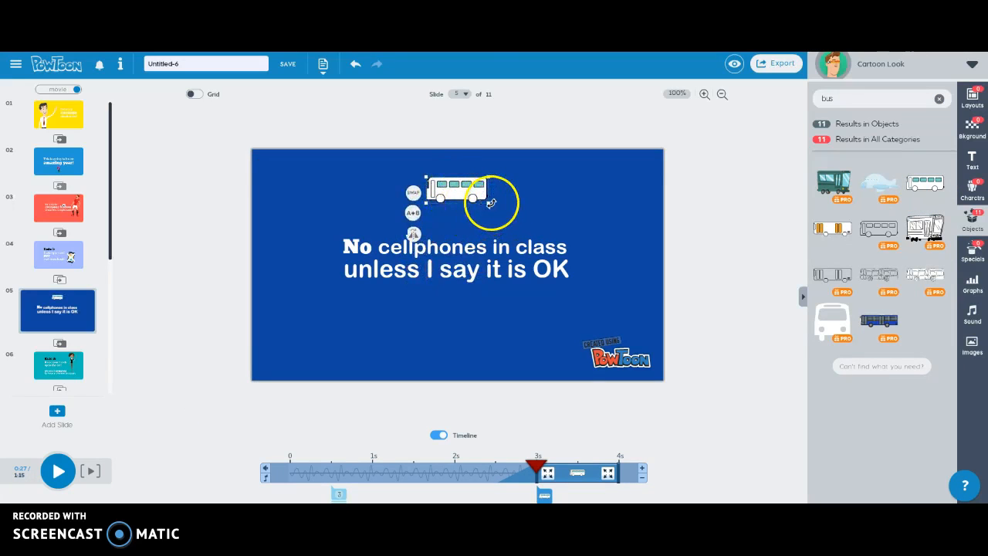
left_click_drag(490, 203, 569, 232)
left_click_drag(515, 215, 478, 204)
left_click(545, 472)
left_click_drag(545, 477, 379, 473)
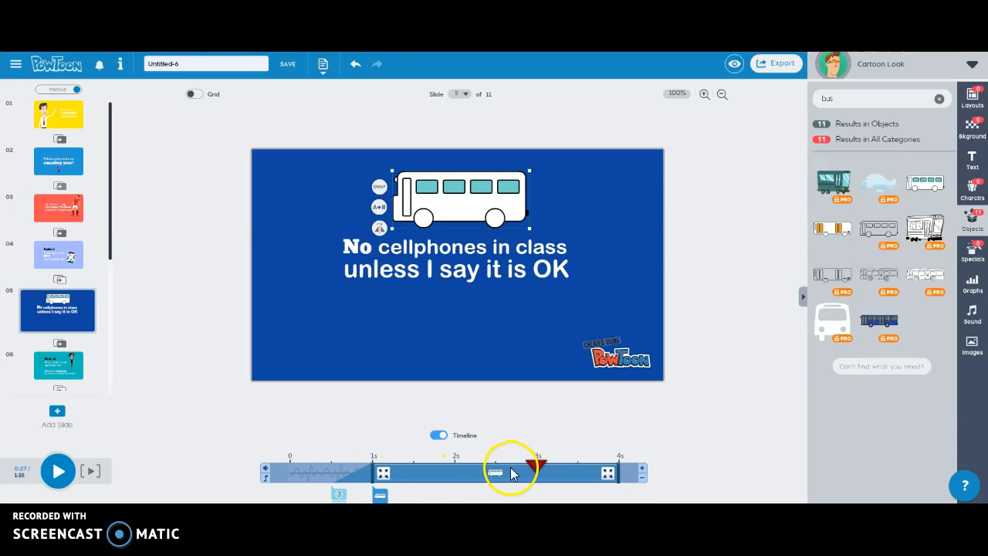
left_click_drag(460, 204, 467, 202)
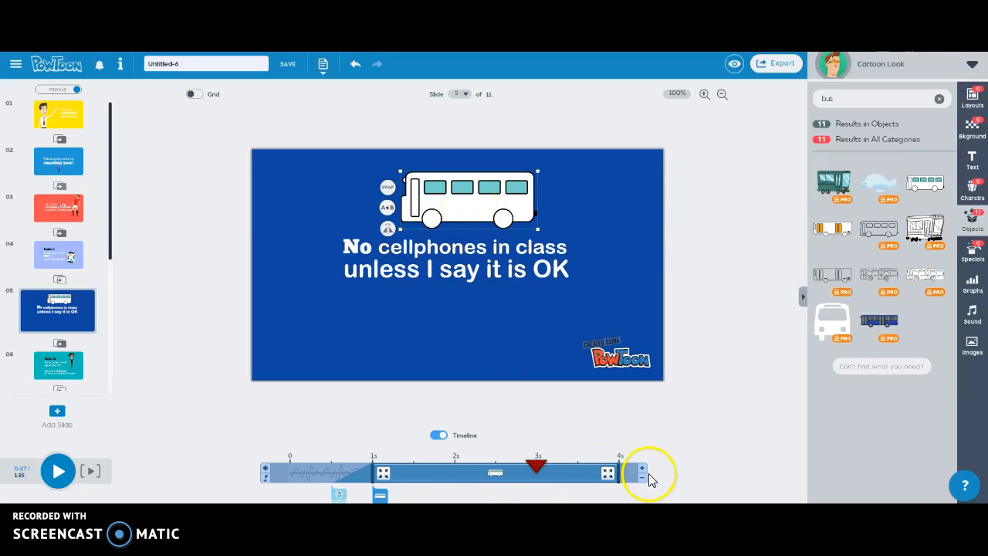
Step: Set the bus's enter and exit transitions to Fade, then bring up the sound options
left_click(384, 474)
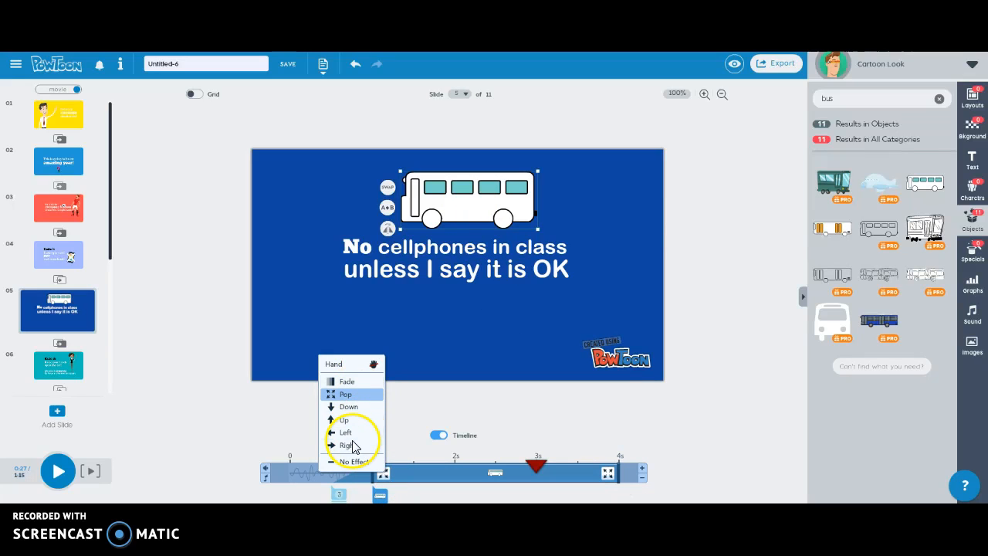
left_click(345, 383)
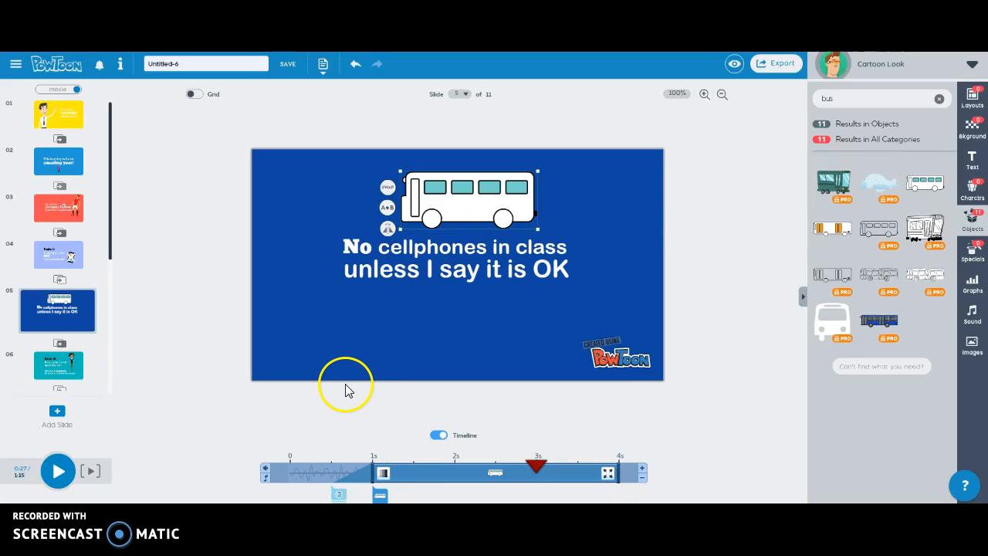
left_click(608, 474)
left_click(635, 382)
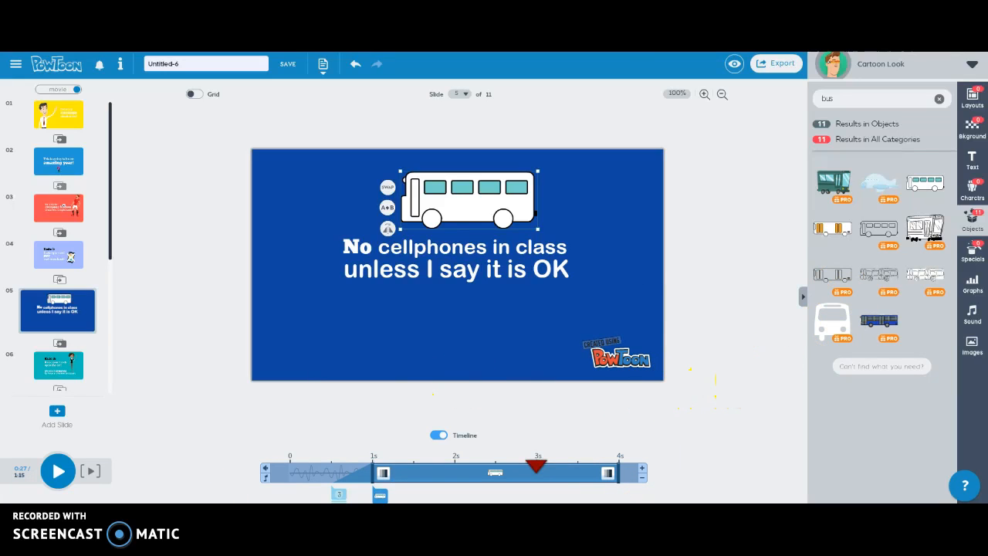
left_click(973, 314)
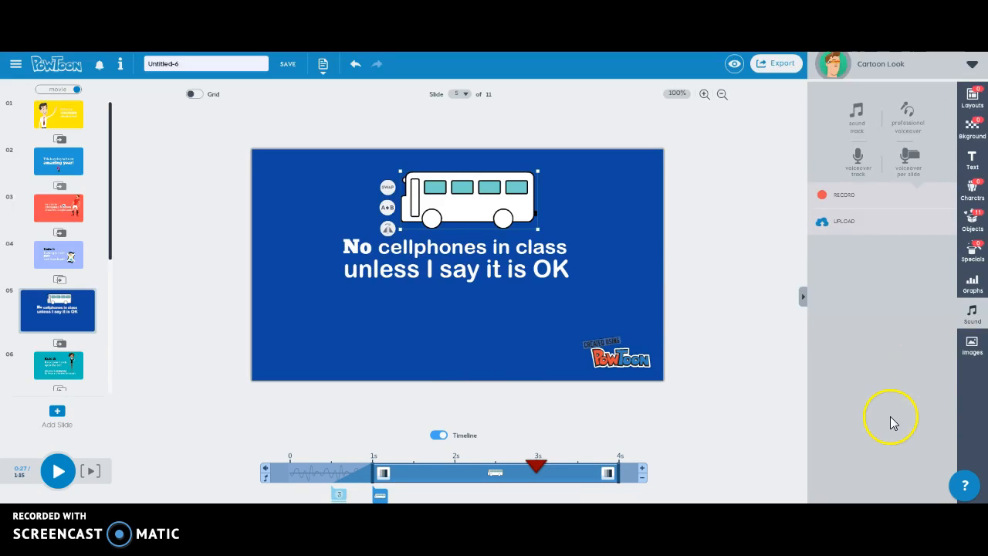
Step: Give slide 5 the red texture background after trying the stationery image, then deselect the bus
left_click(859, 157)
left_click(972, 127)
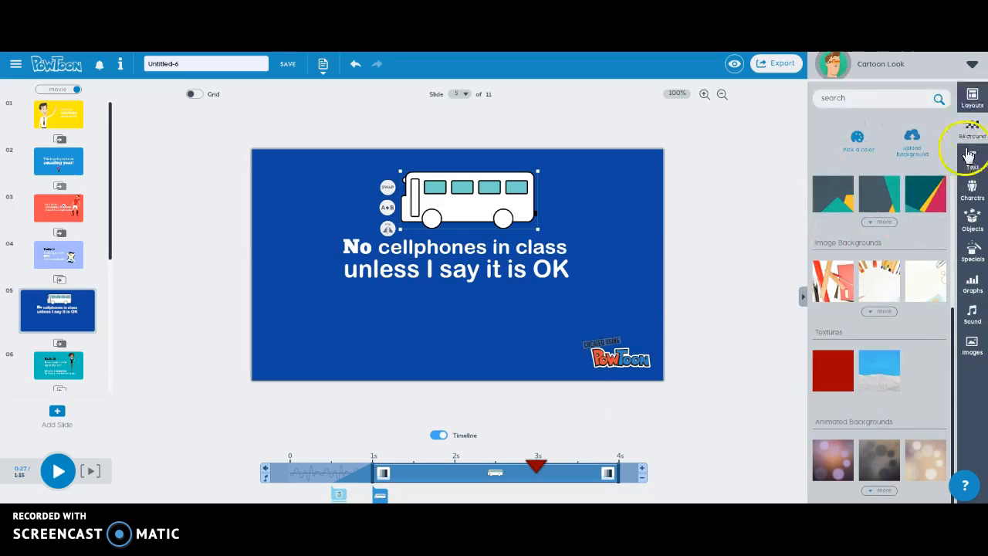
left_click(877, 281)
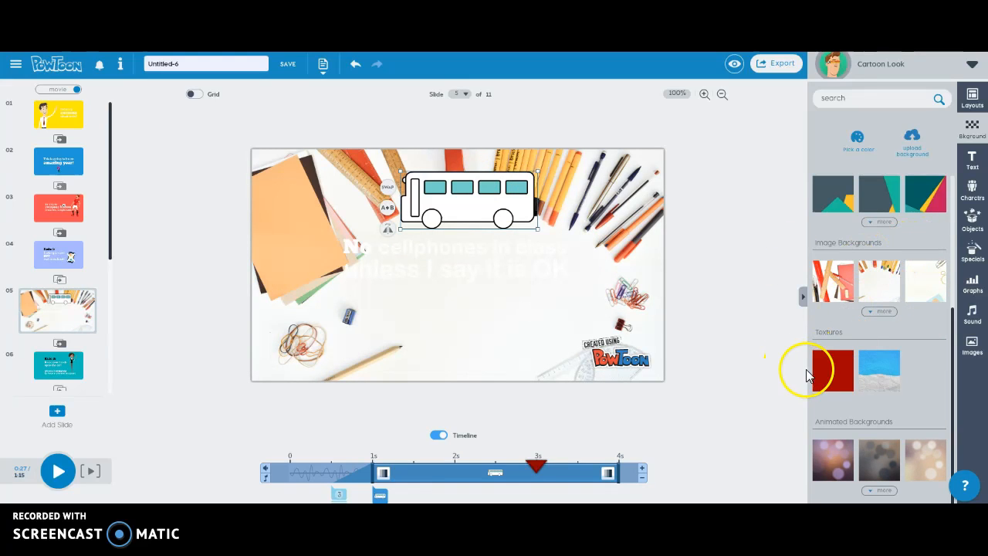
left_click(842, 377)
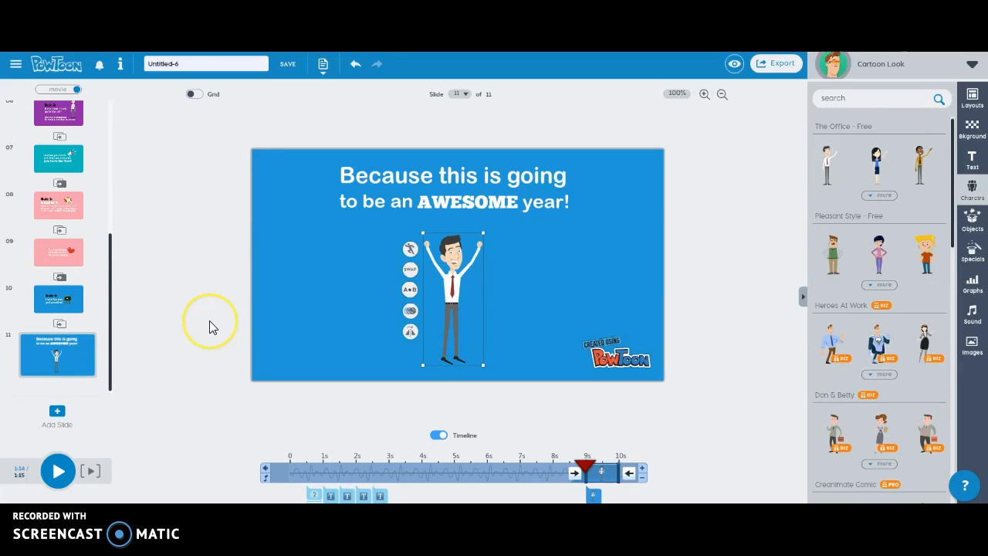
left_click(209, 320)
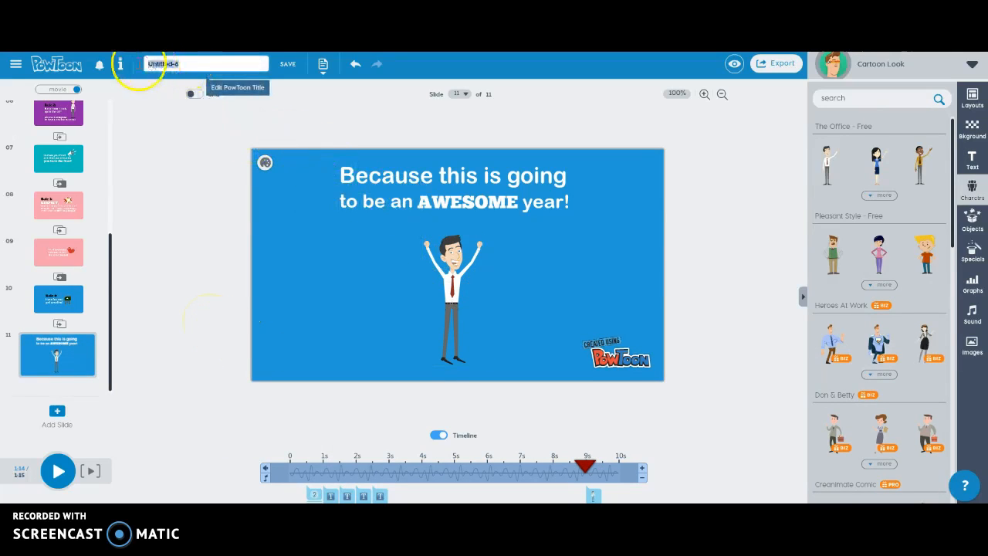
Step: Rename the project from 'Untitled-6' to 'First Day of School Rules' and save it
left_click(141, 64)
left_click(56, 462)
type("First Day of School Rules")
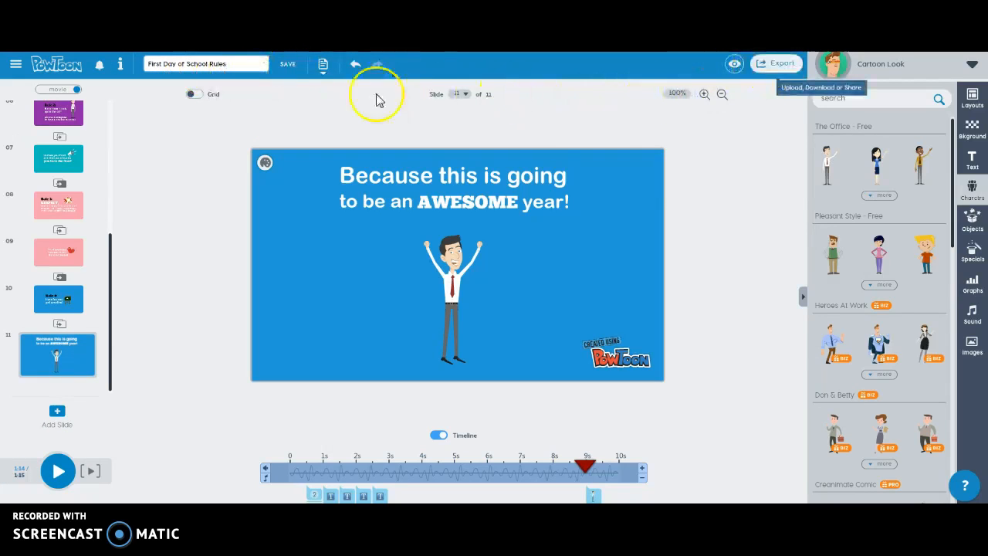
left_click(289, 69)
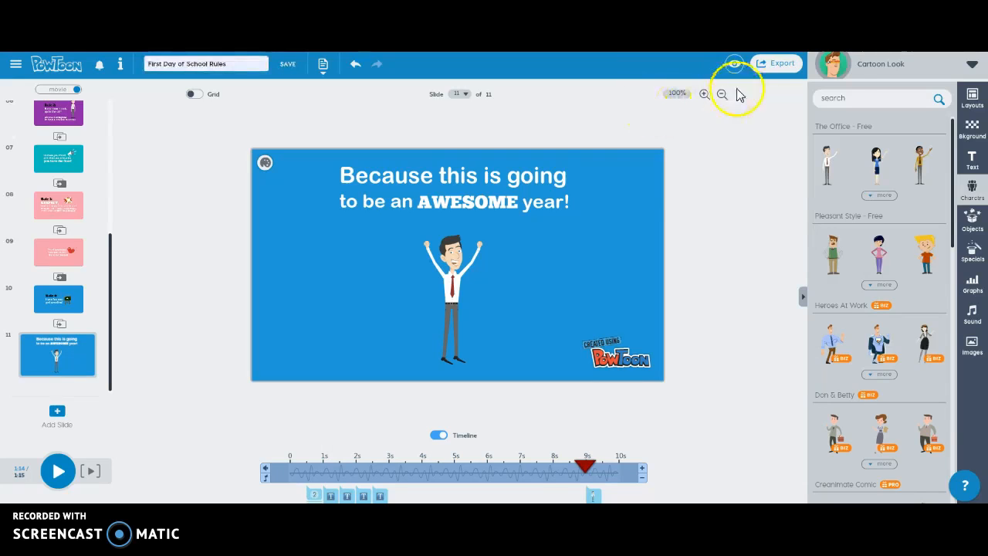
Step: Export the video to YouTube under the chosen account, category Education, at Standard 480p
left_click(779, 68)
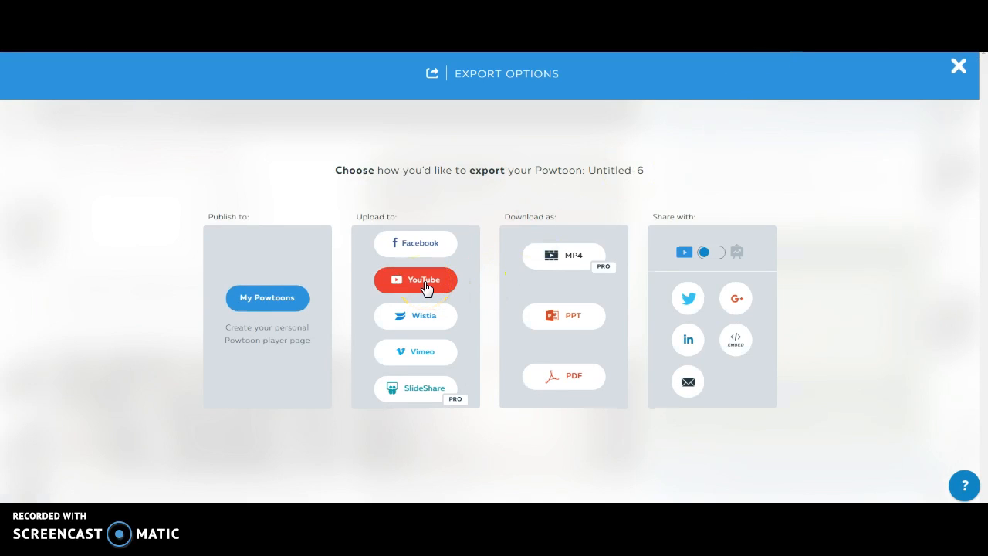
left_click(426, 287)
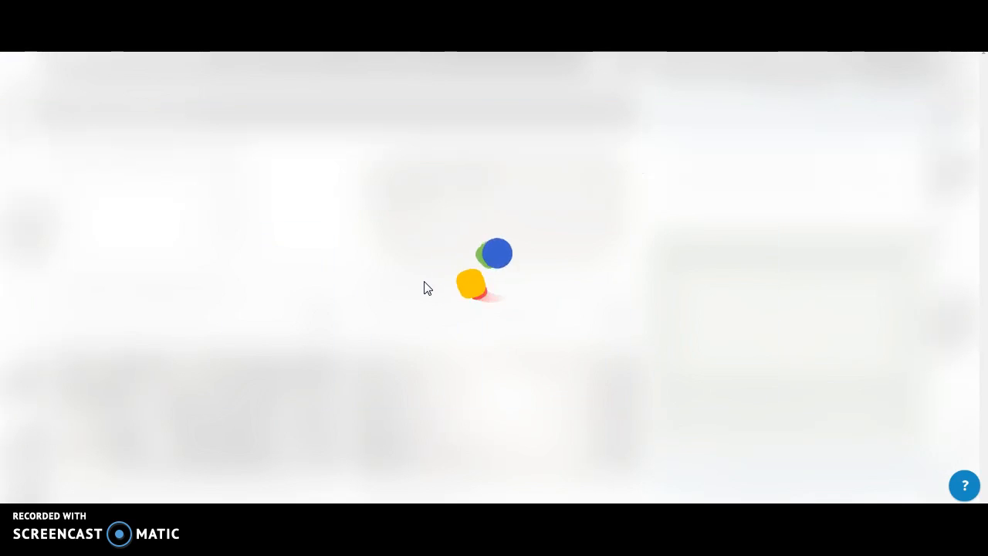
left_click(433, 286)
left_click(436, 260)
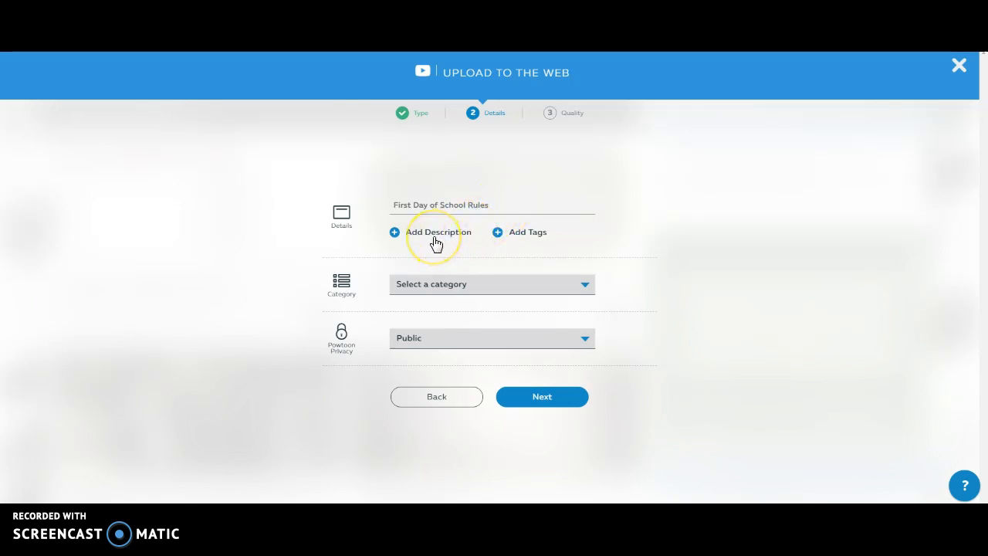
left_click(448, 285)
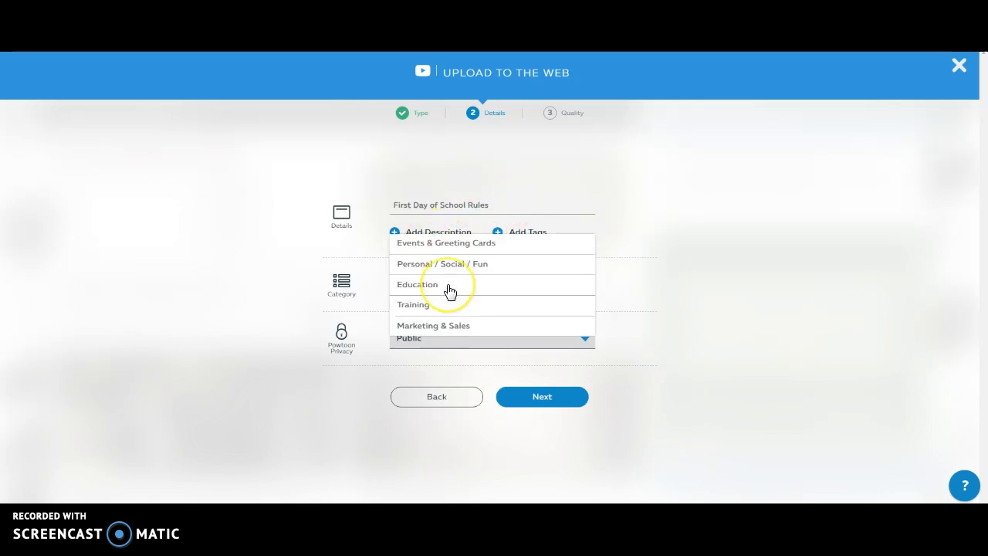
left_click(440, 279)
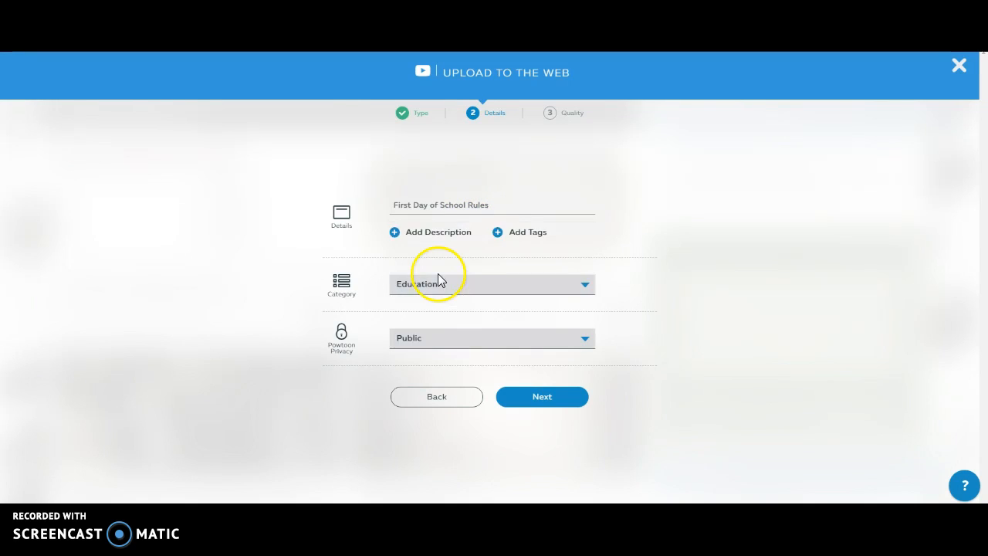
left_click(538, 406)
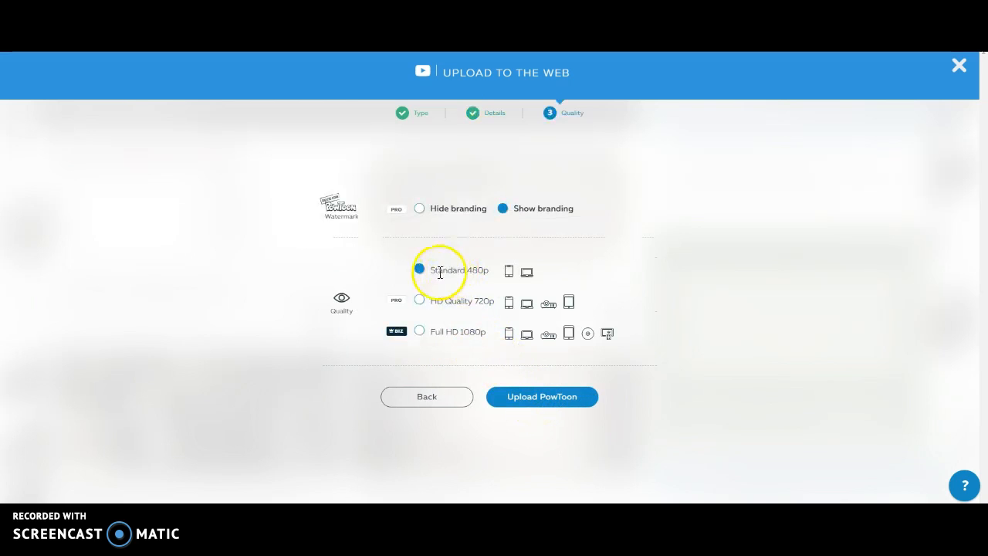
left_click(561, 403)
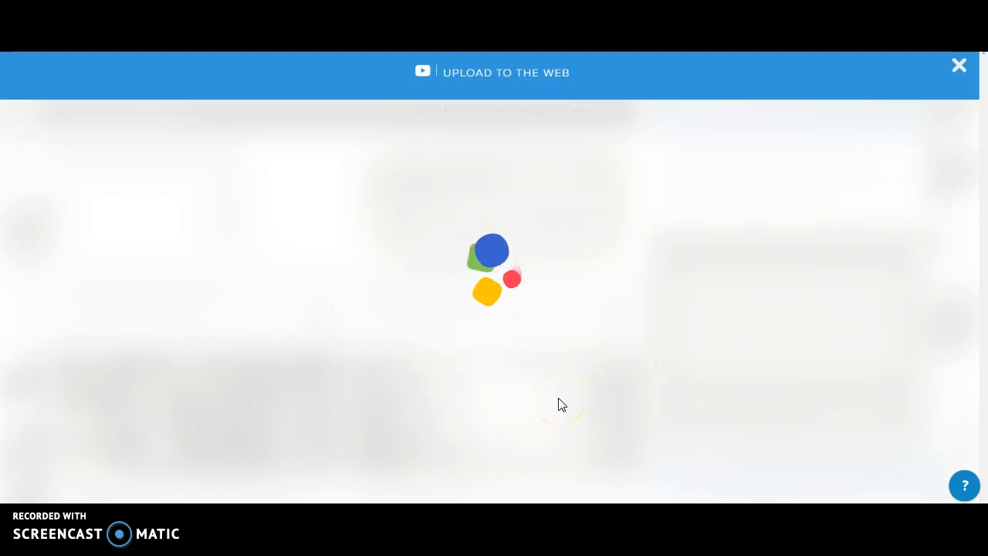